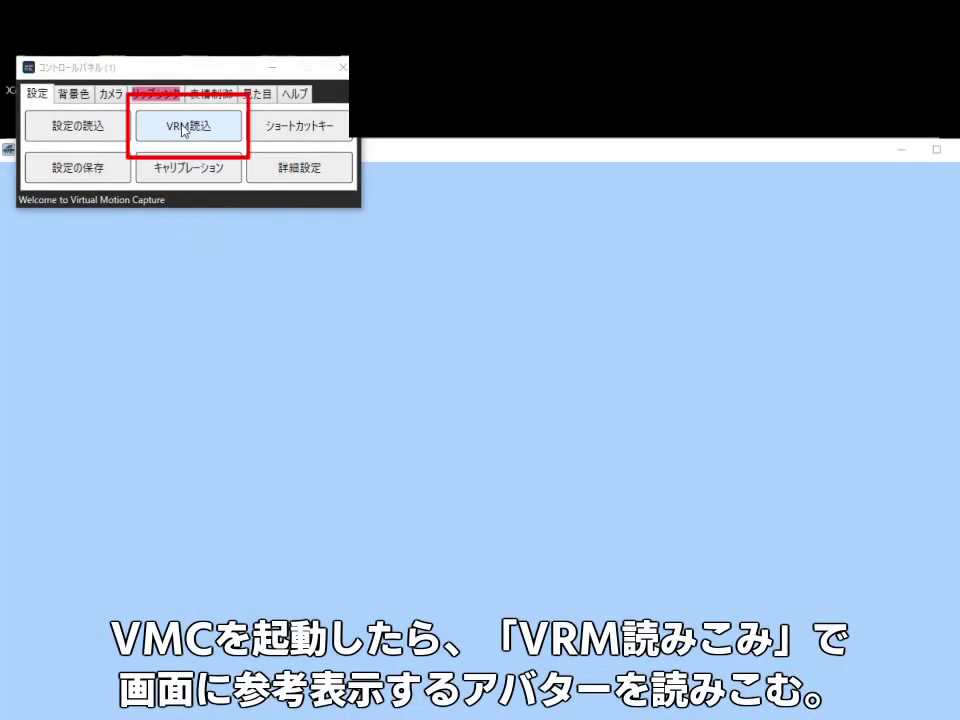
Load RAYNOS-chan_1.0.2.vrm into Virtual Motion Capture and accept its license.
click(196, 132)
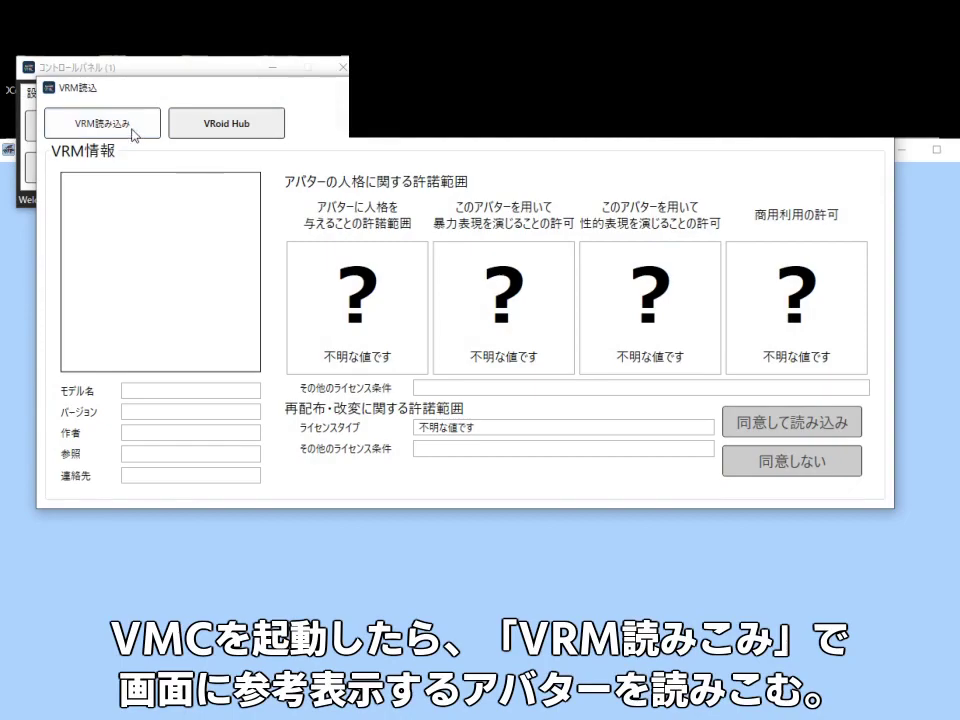
click(130, 131)
double_click(280, 213)
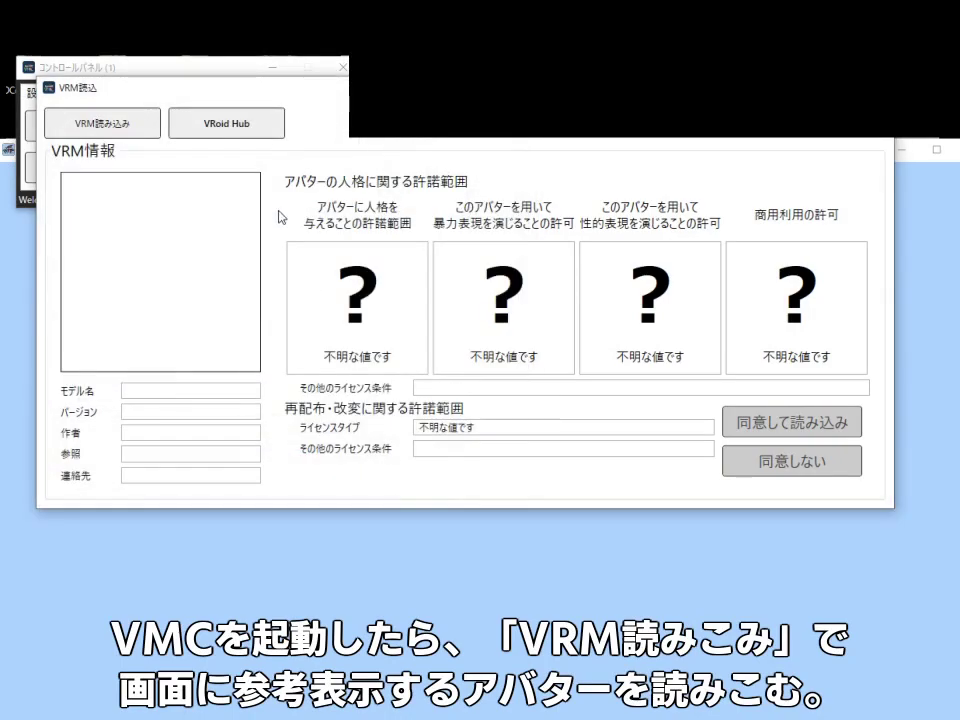
click(773, 426)
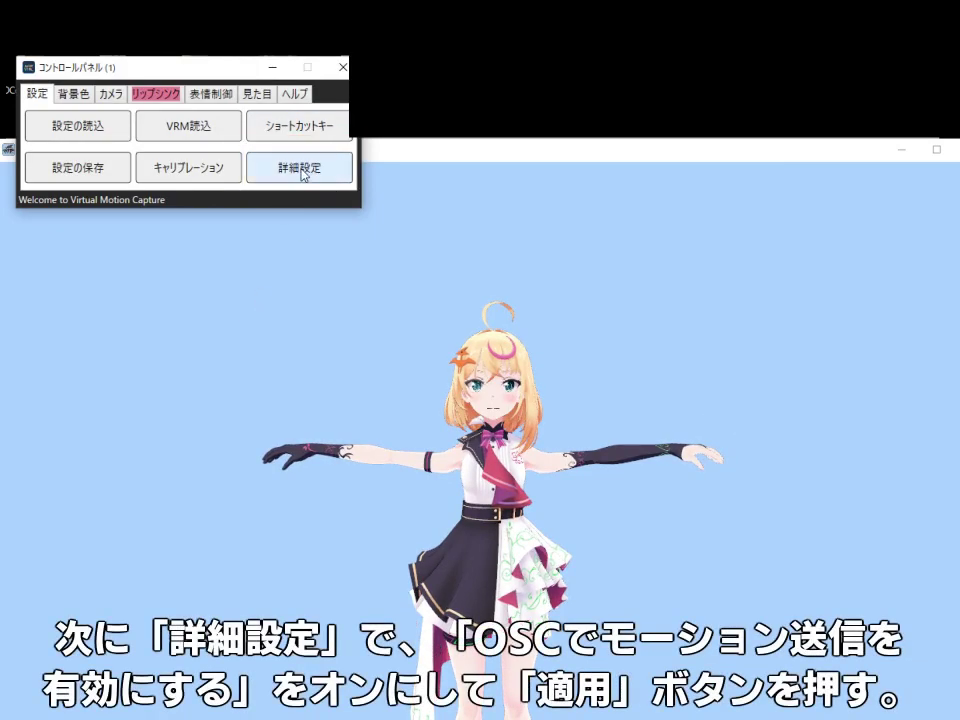
Tick 'OSCでモーション送信を有効にする' in Virtual Motion Capture's detailed settings.
click(300, 169)
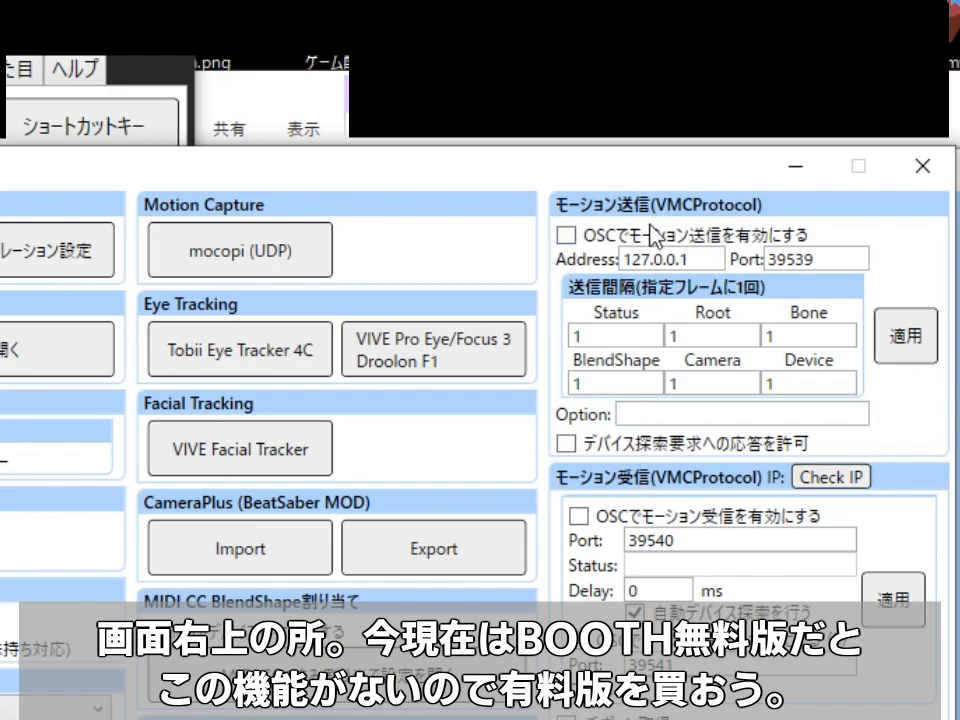
click(566, 236)
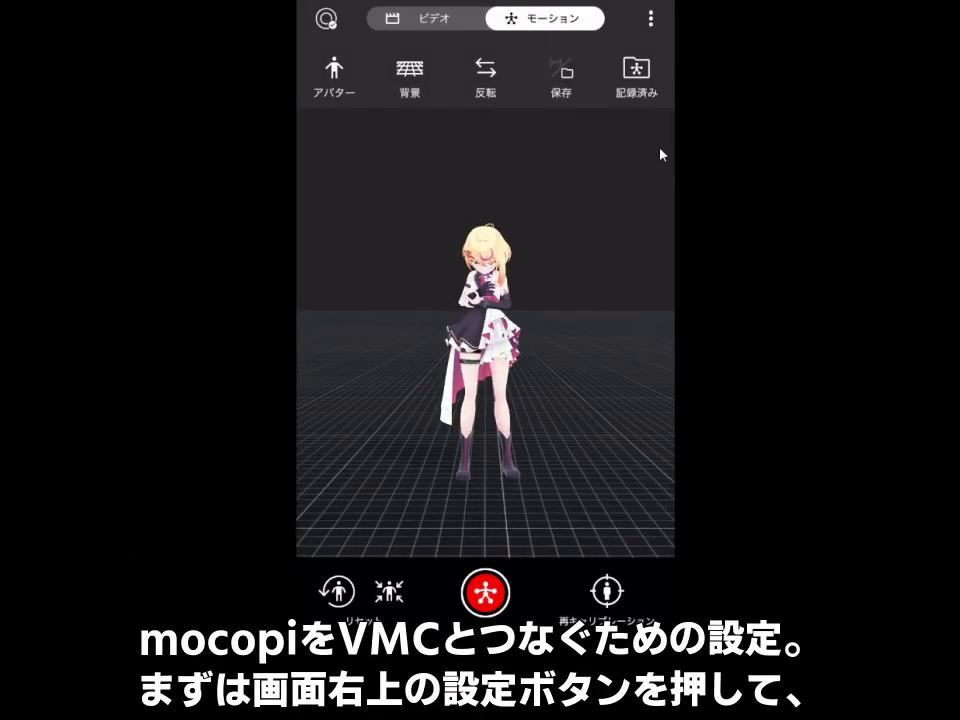
Go to mocopi's PC接続設定 from the three-dot menu and 設定.
click(662, 35)
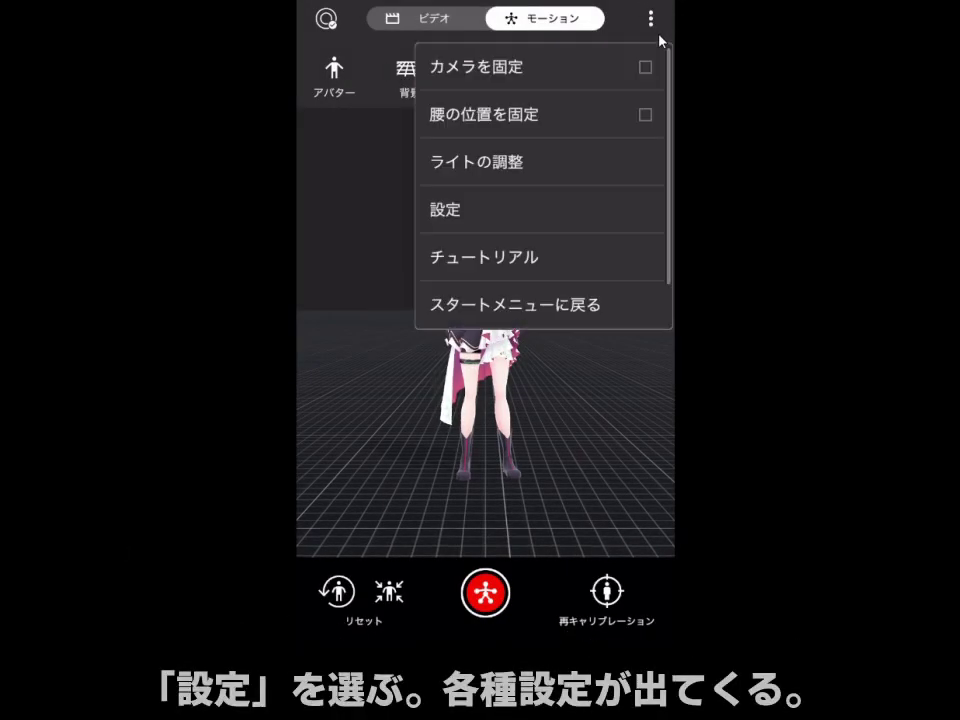
click(450, 227)
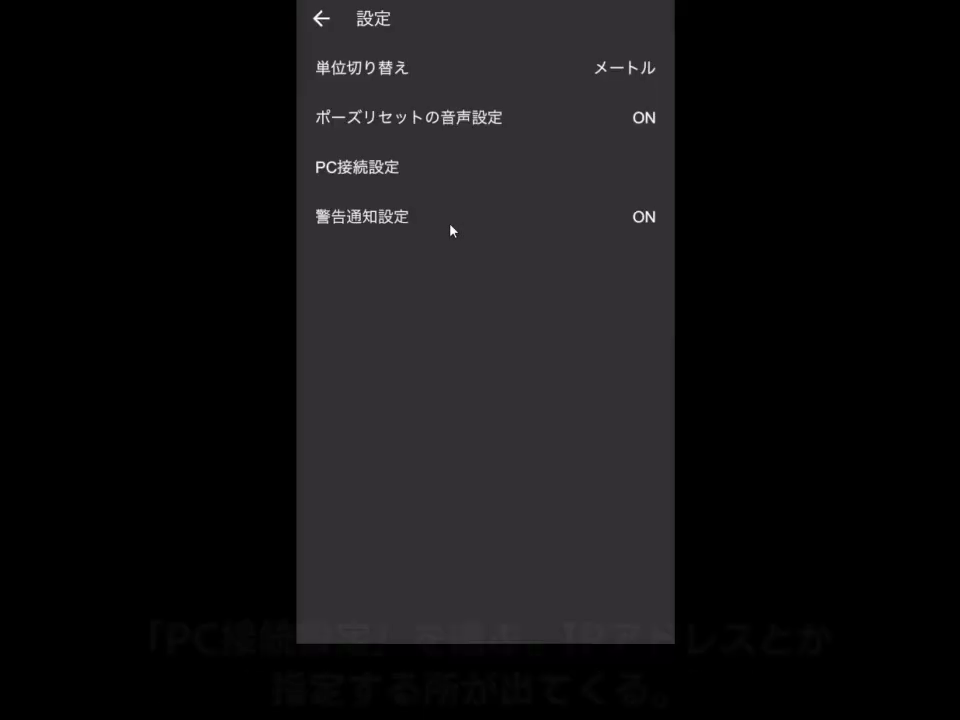
click(402, 196)
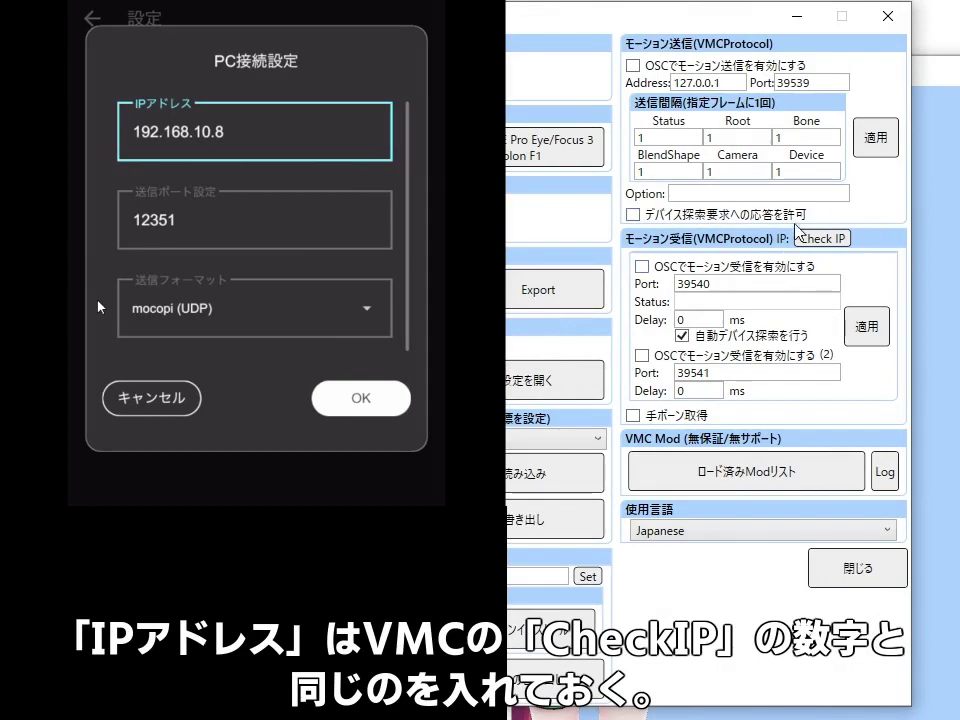
Check the PC's IP and VMC's mocopi port 12351, then confirm mocopi's PC connection settings.
click(826, 240)
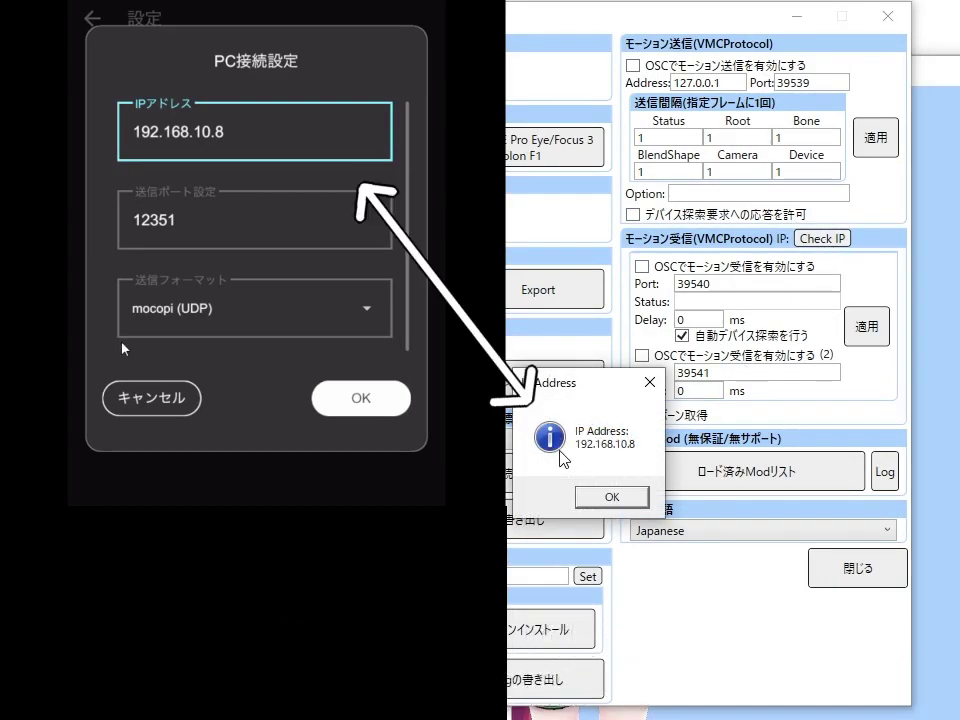
click(617, 500)
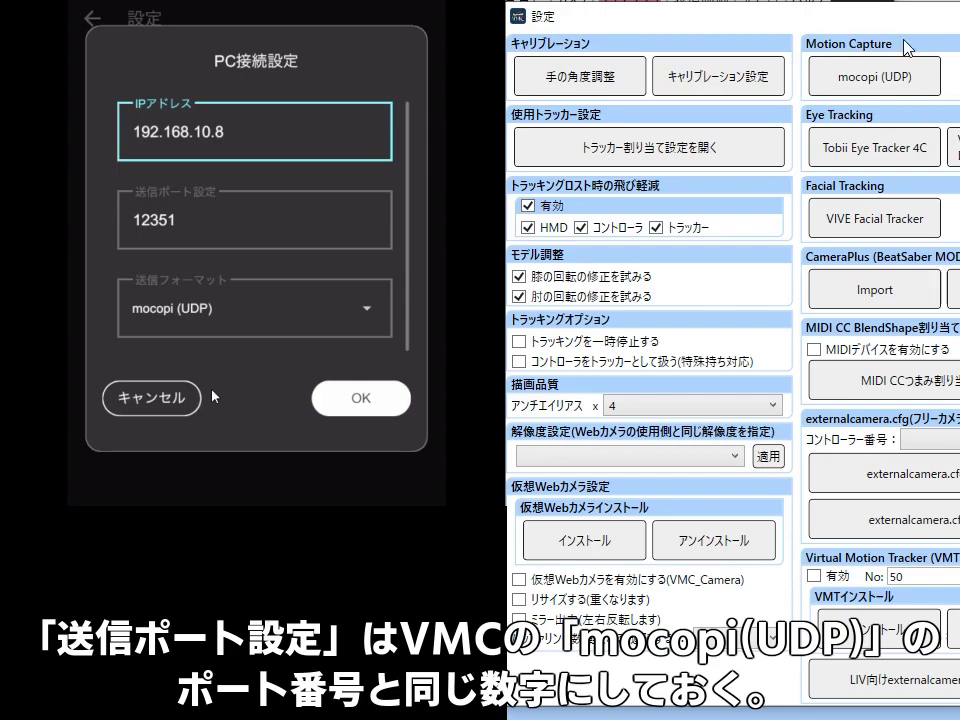
click(884, 80)
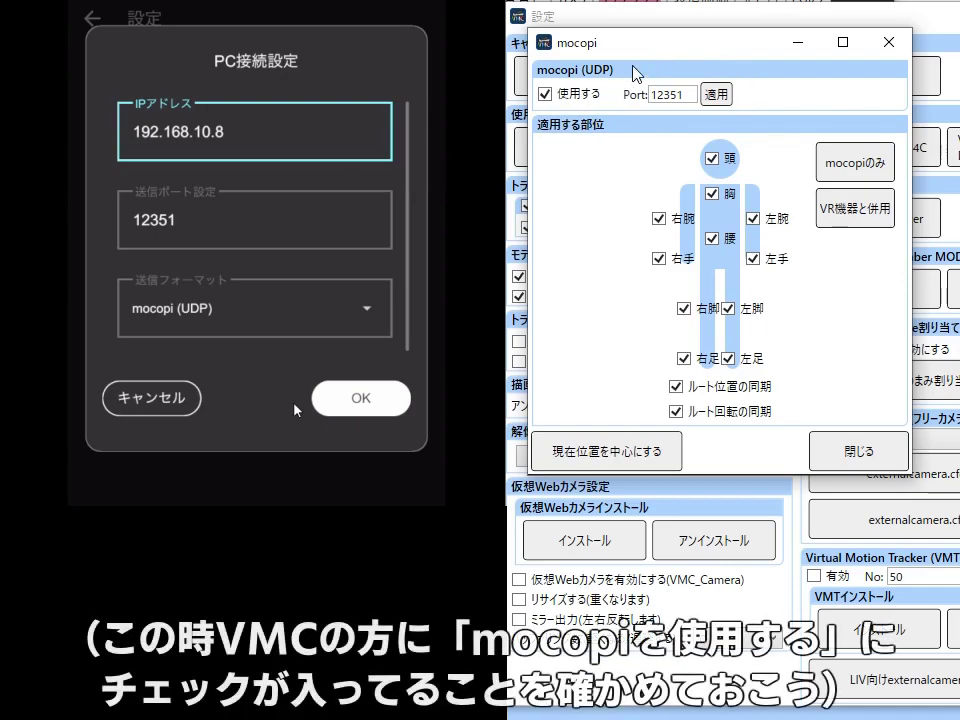
click(852, 450)
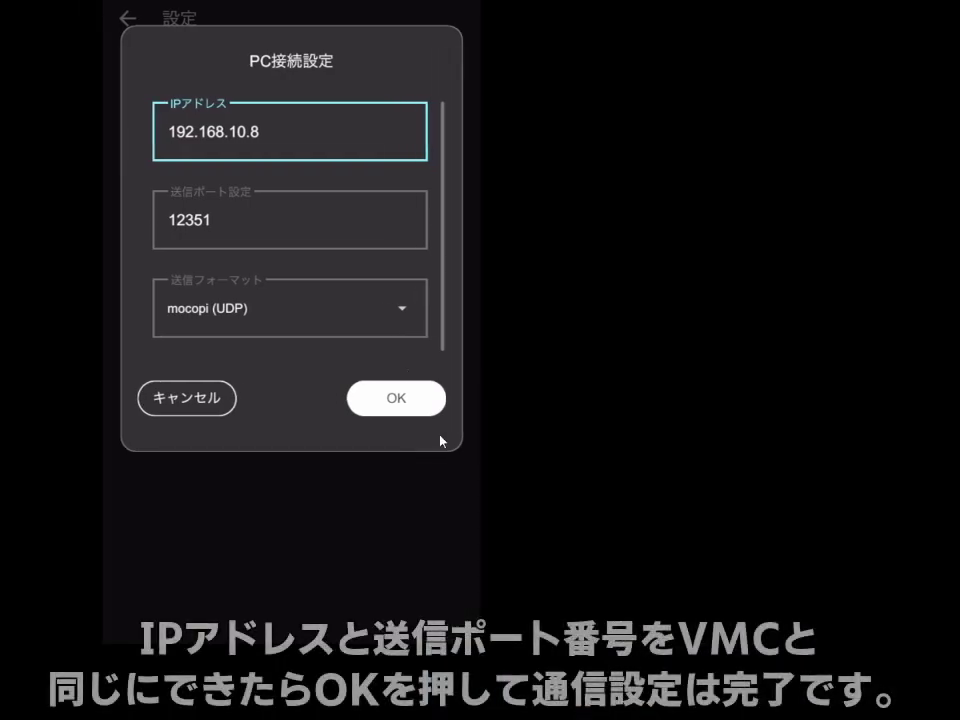
click(573, 444)
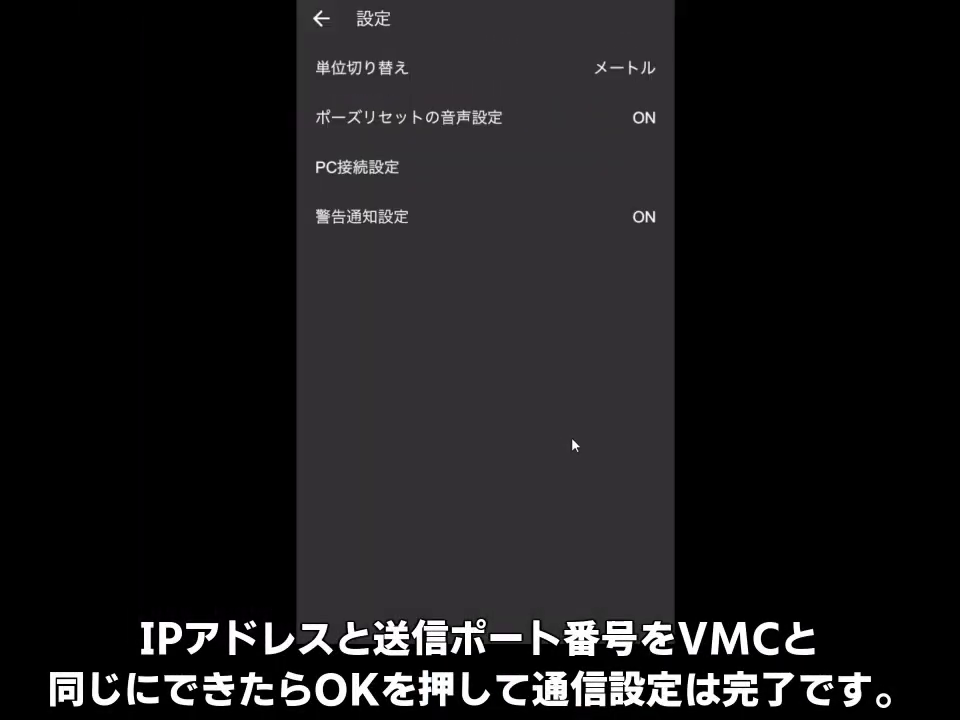
Switch mocopi to モーション mode and start 送信 of motion to the PC.
click(320, 18)
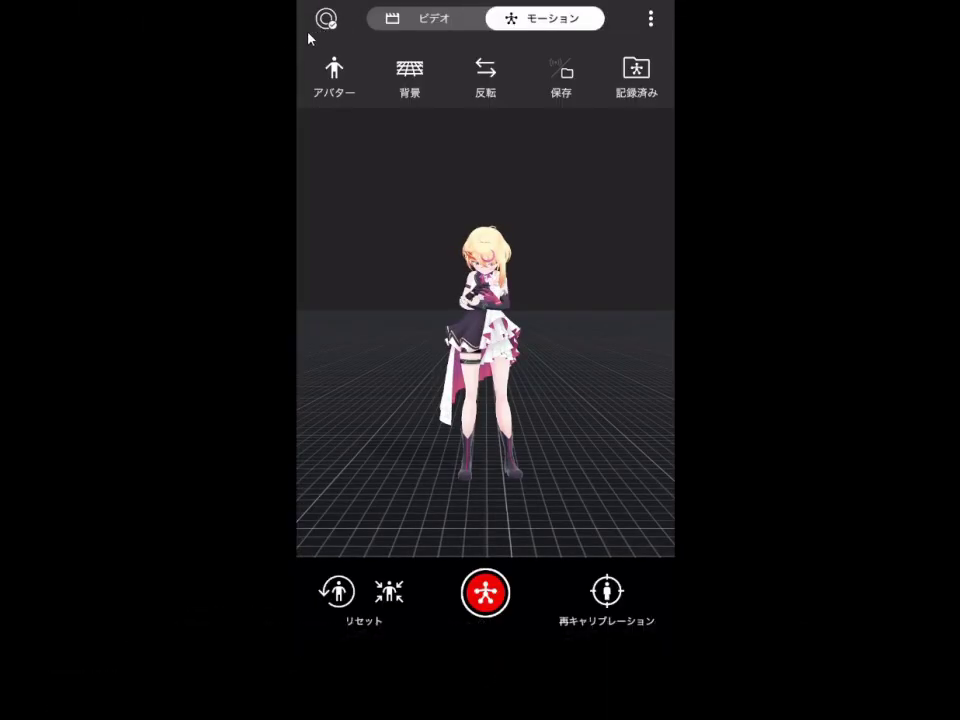
click(535, 20)
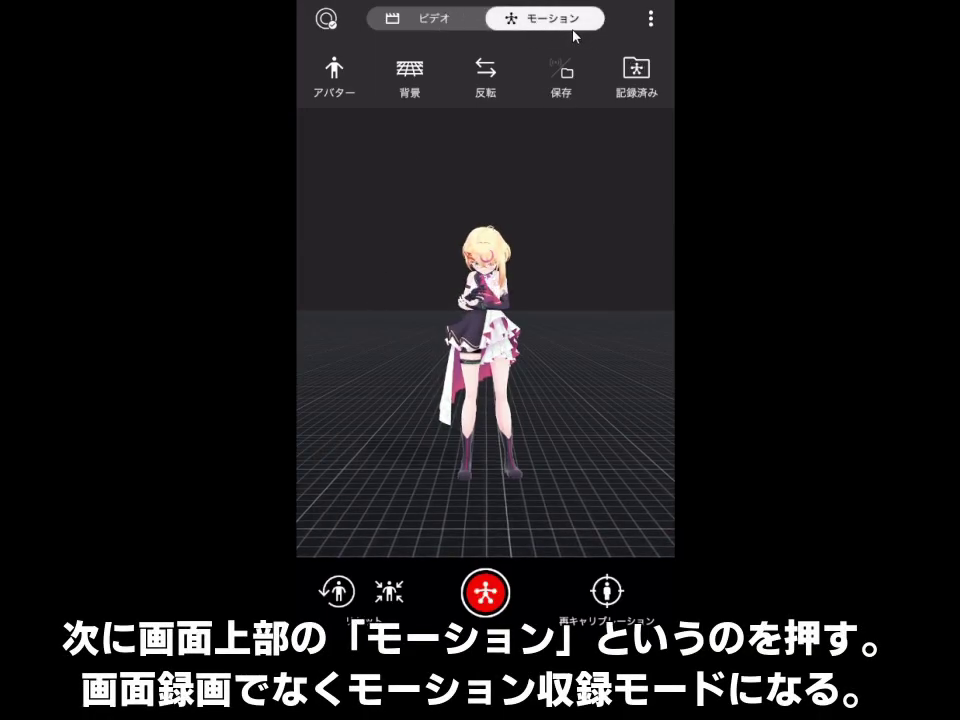
click(568, 105)
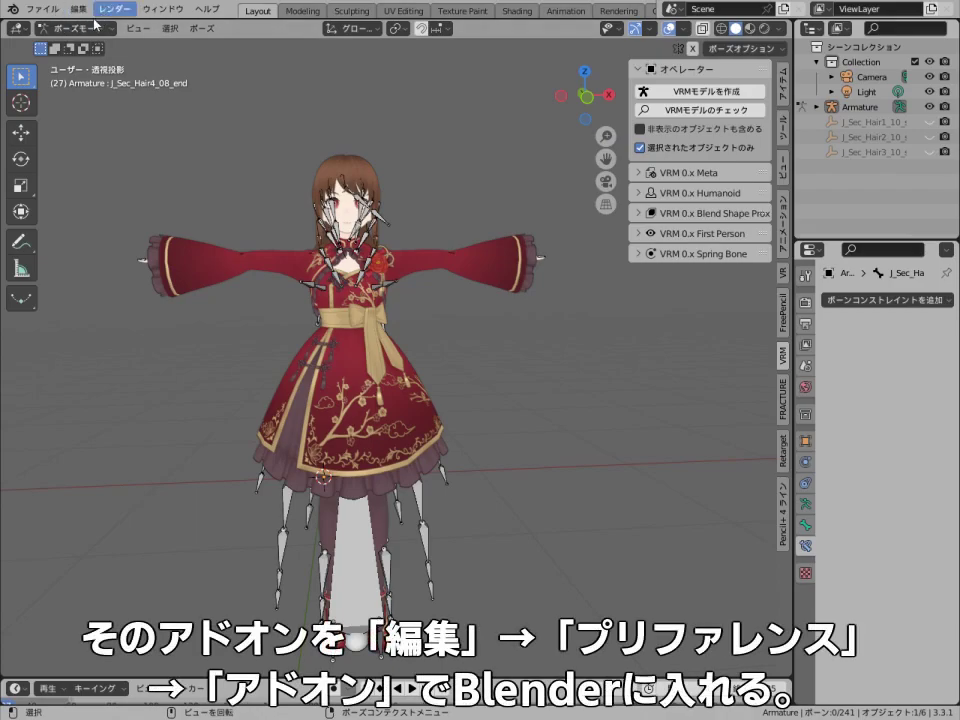
Enable the Animation: VMC4B add-on by searching 'vmc' in Blender's Preferences.
click(83, 14)
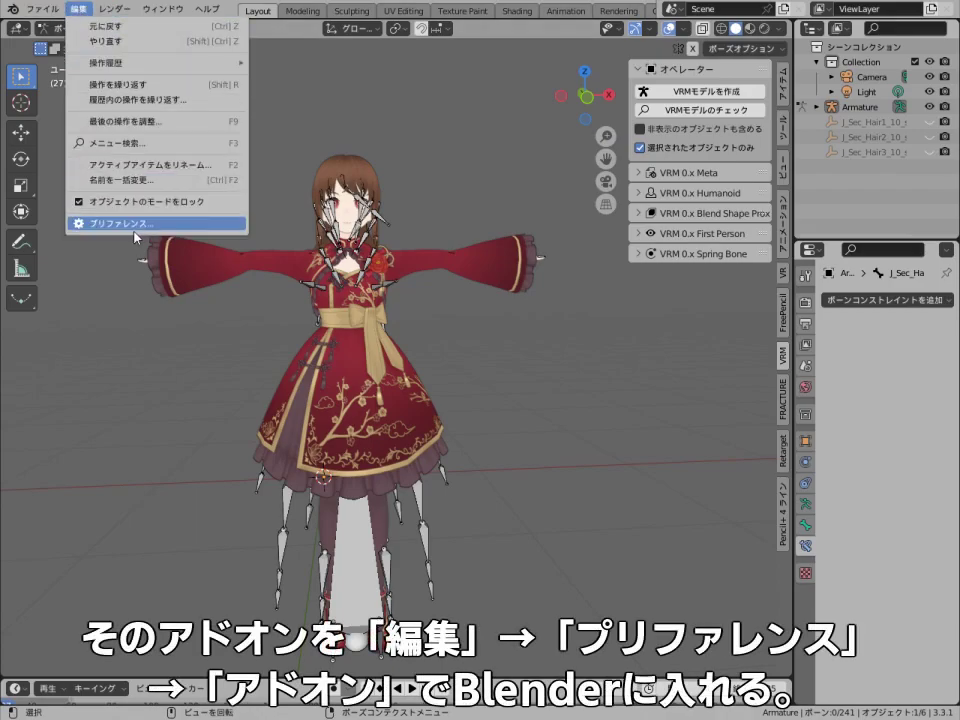
click(105, 177)
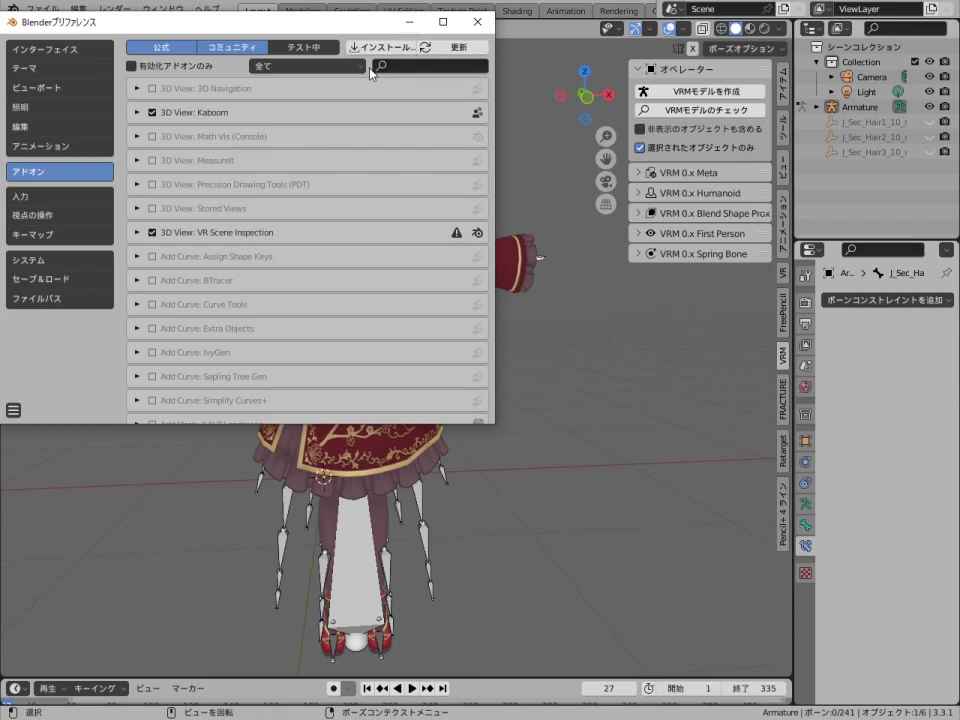
click(377, 64)
text(v)
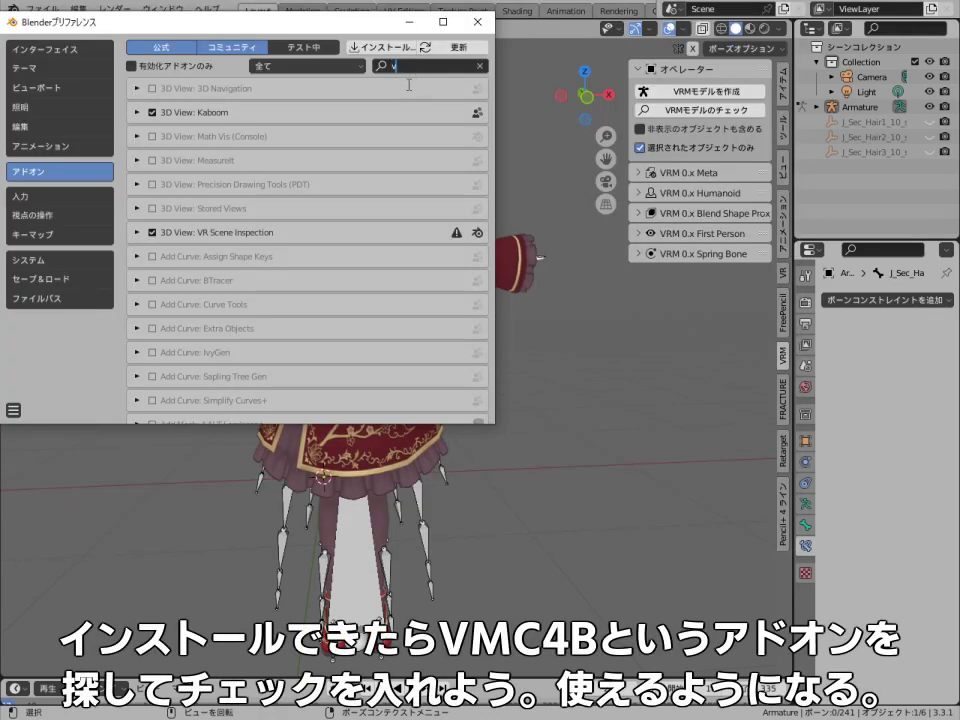
text(mc)
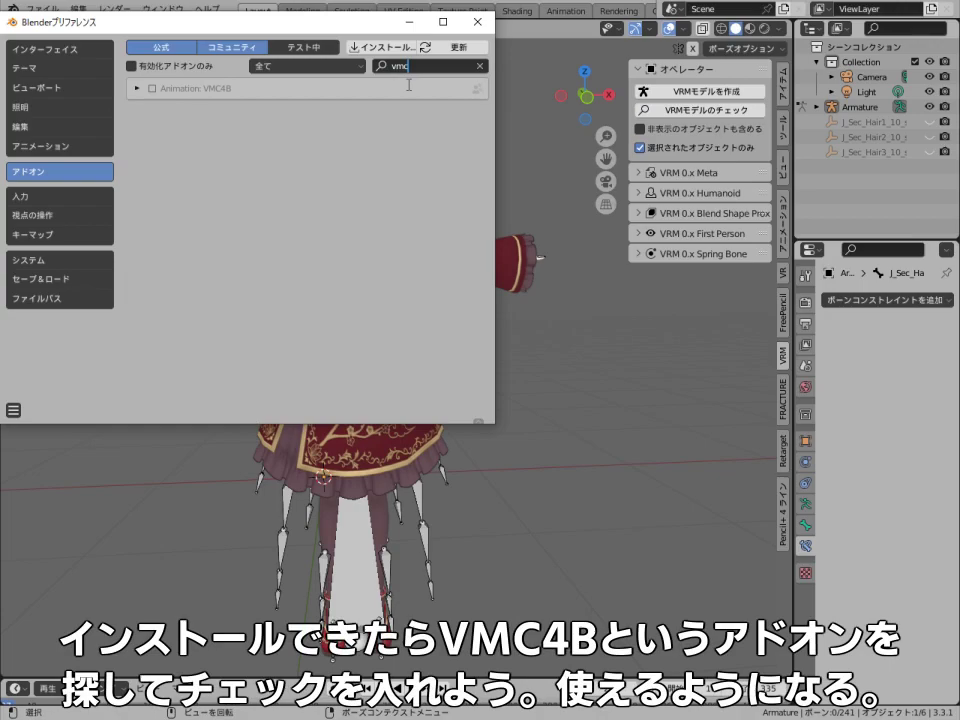
click(152, 88)
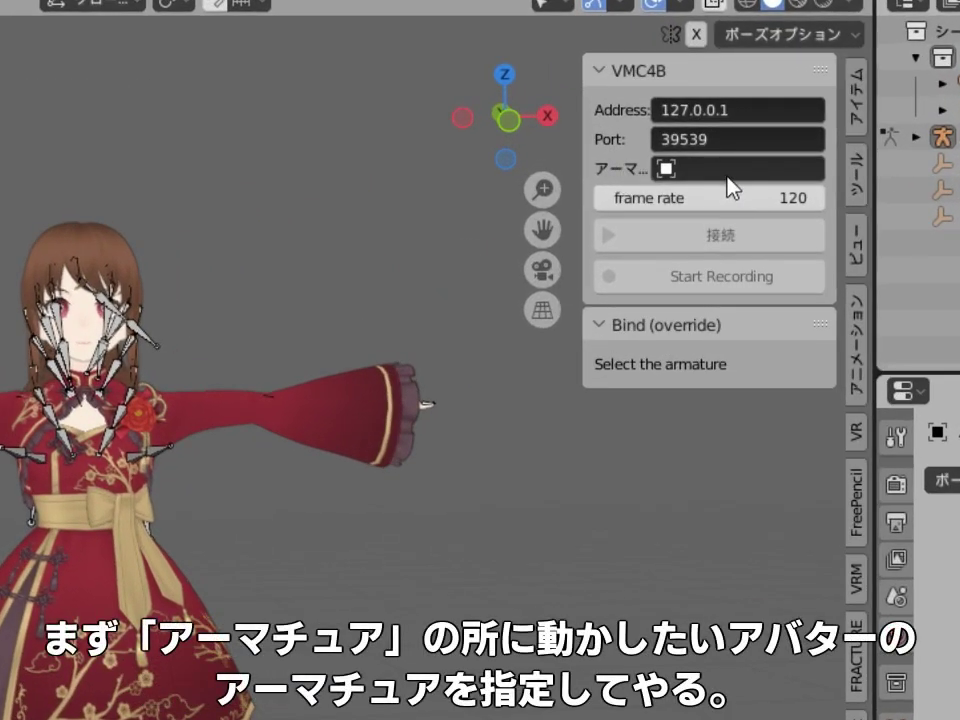
Target the Armature and bind Hips to J_Bip_C_Hips and Spine to J_Bip_C_Spine.
click(687, 172)
text(ar)
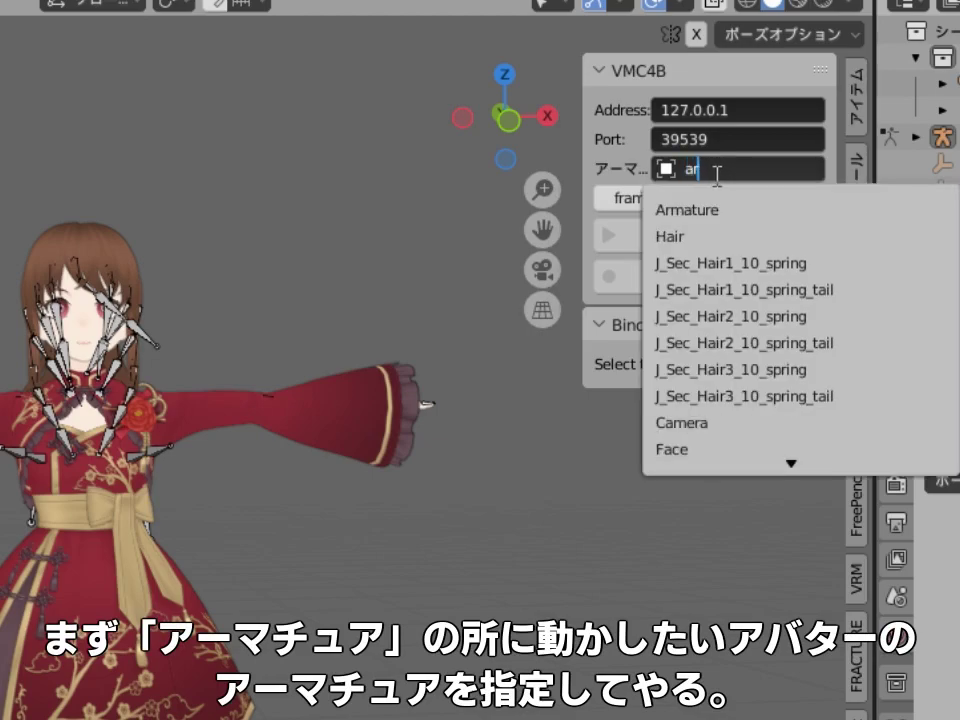
click(724, 209)
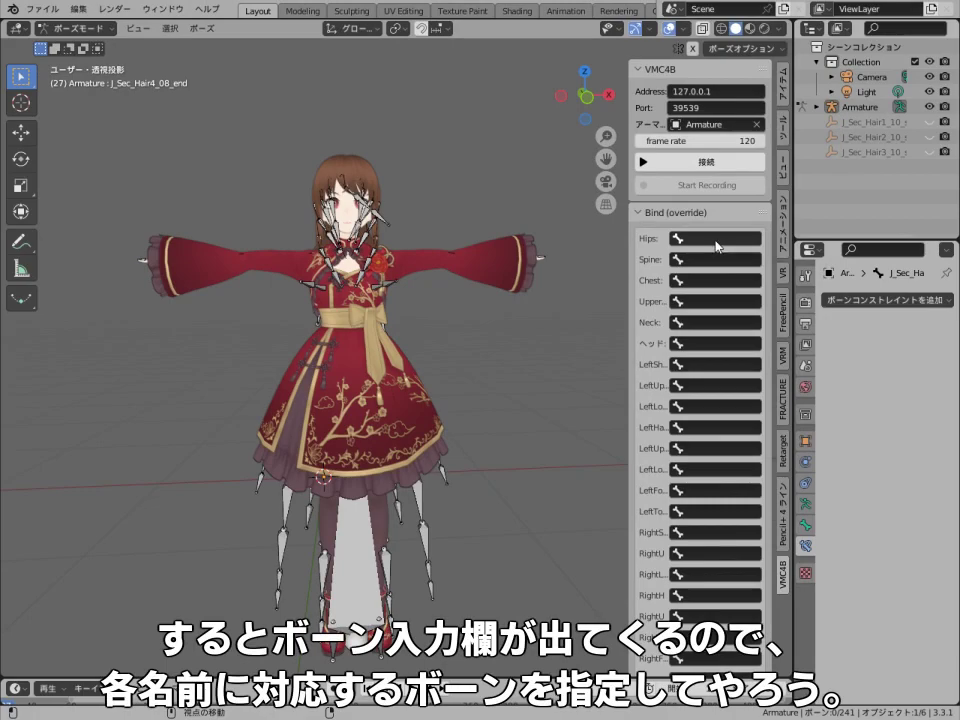
click(711, 241)
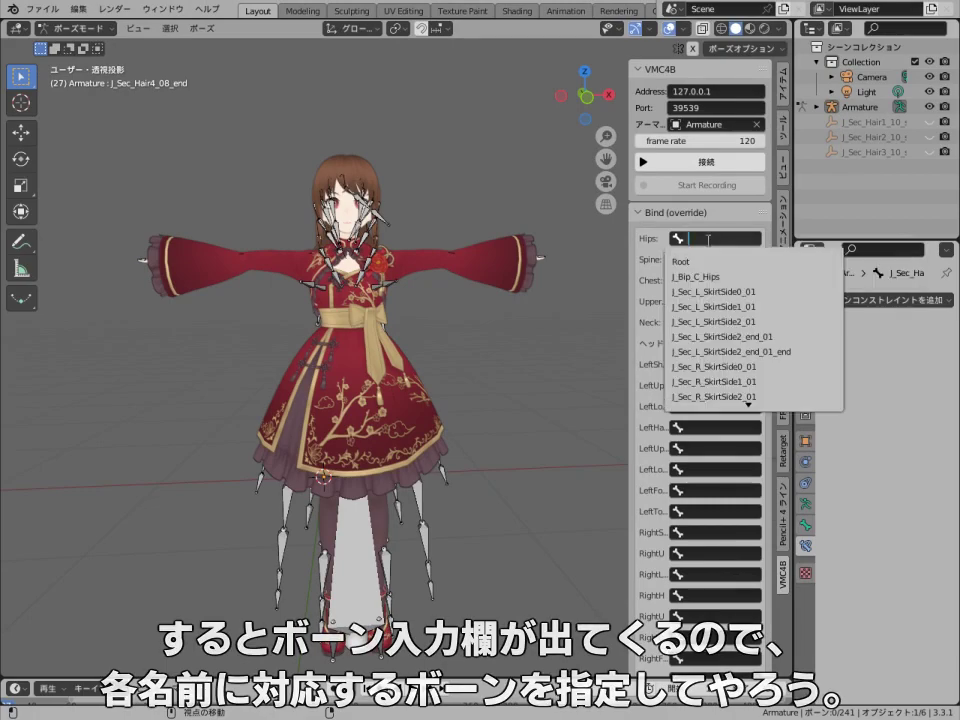
text(hips)
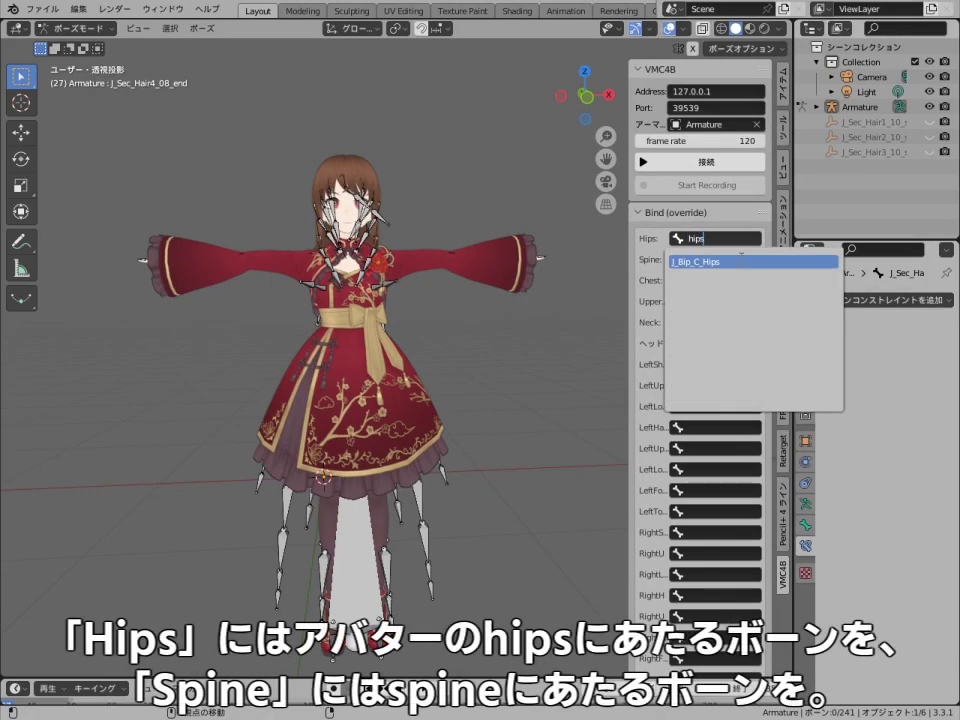
click(740, 263)
click(730, 264)
text(s)
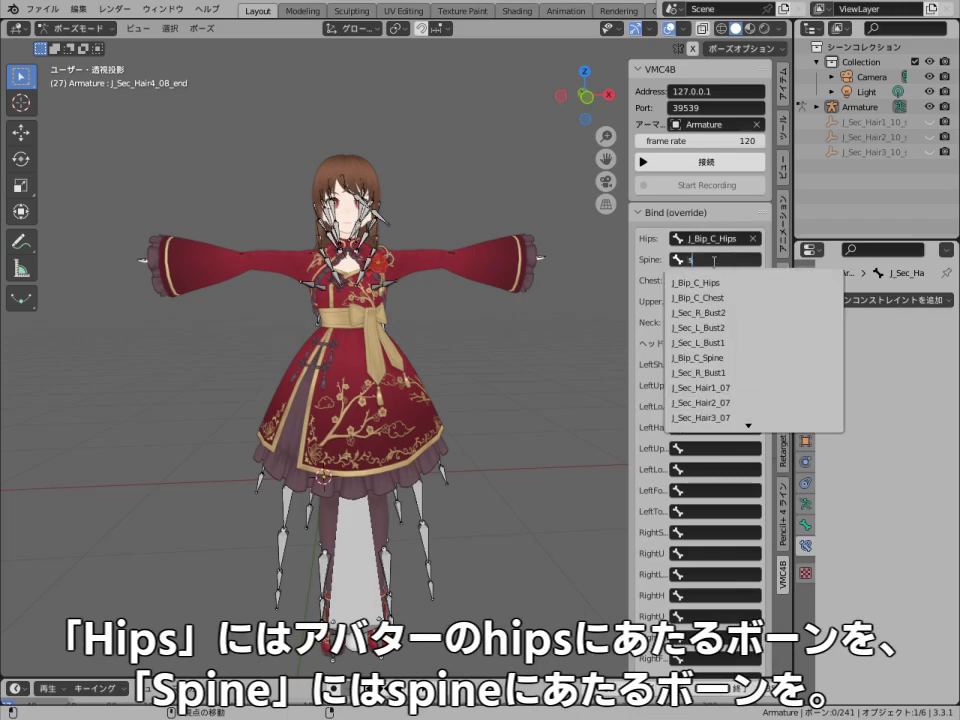
text(pine)
click(709, 282)
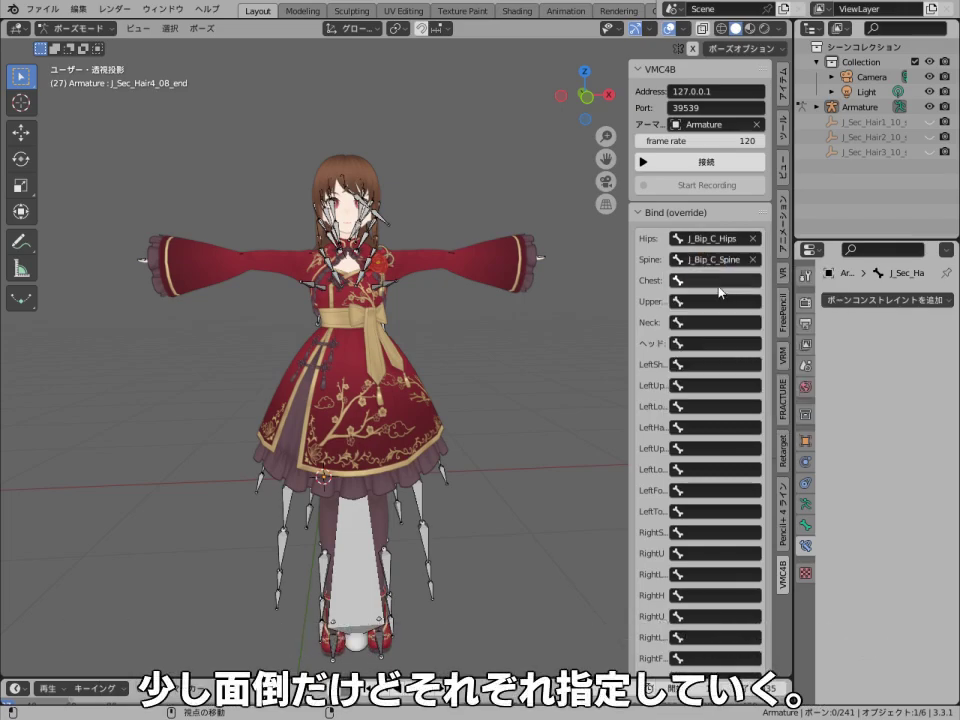
Bind Chest to J_Bip_C_Chest and upper chest to J_Bip_C_UpperChest, then minimize VMC windows.
click(711, 281)
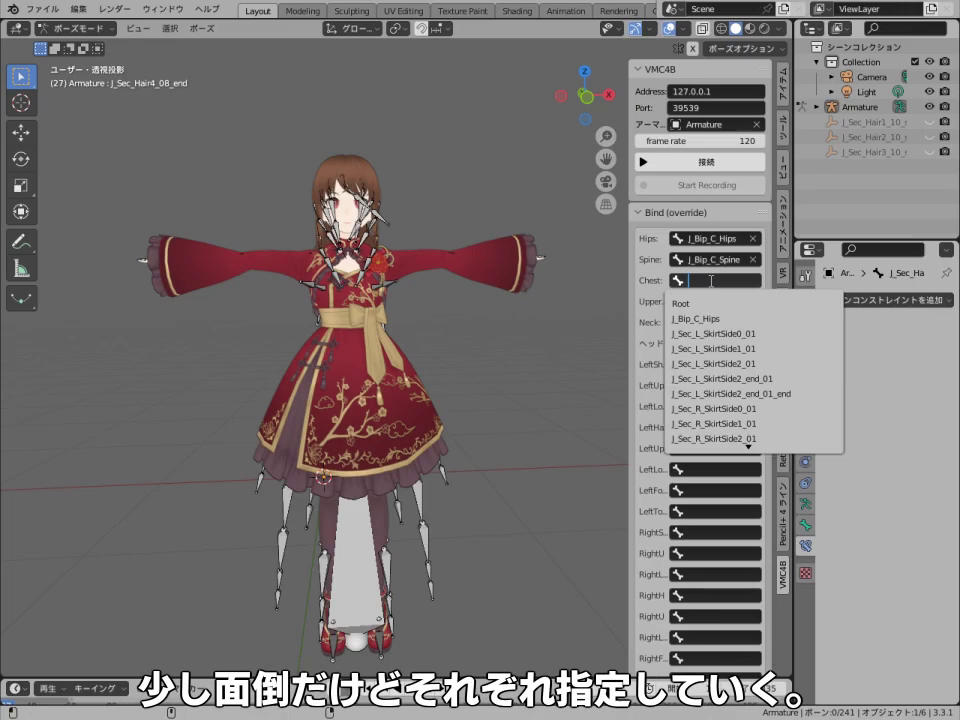
text(Chest)
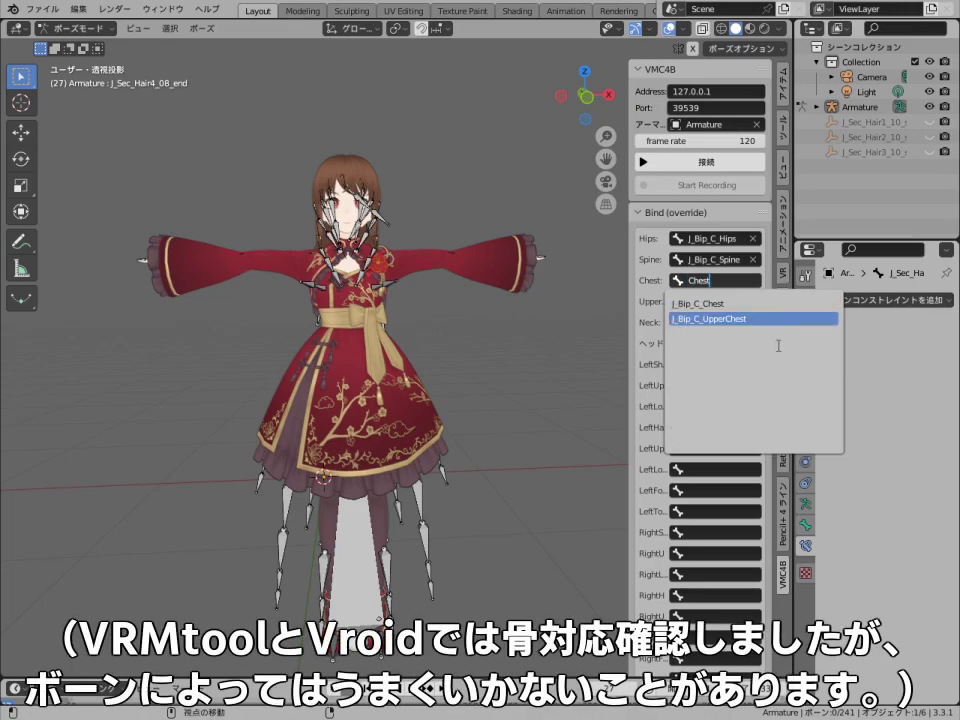
click(714, 303)
click(708, 301)
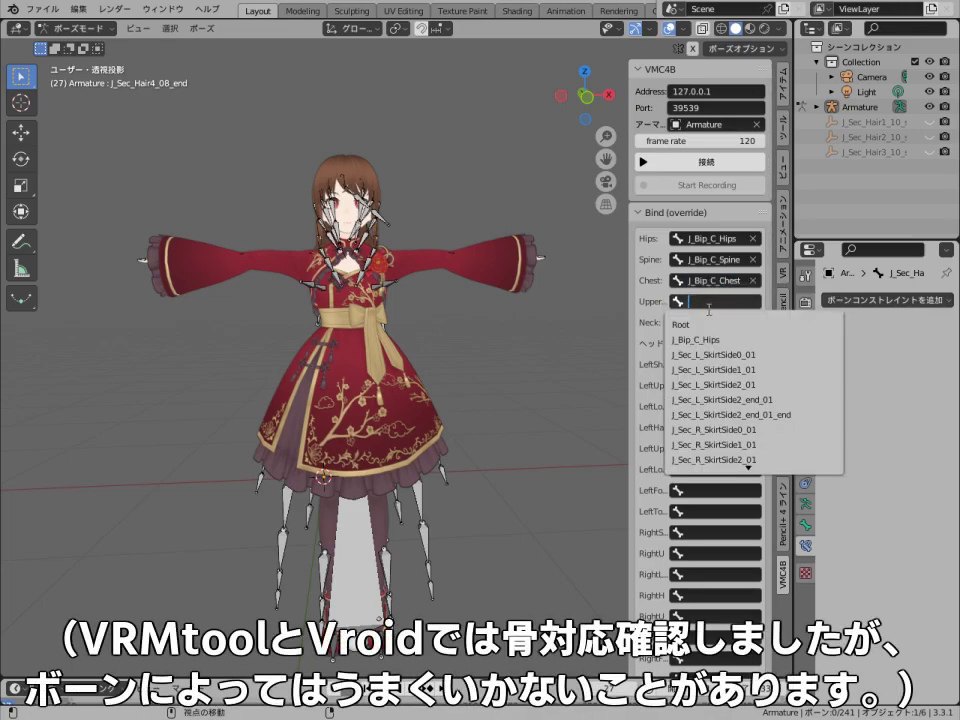
text(upper)
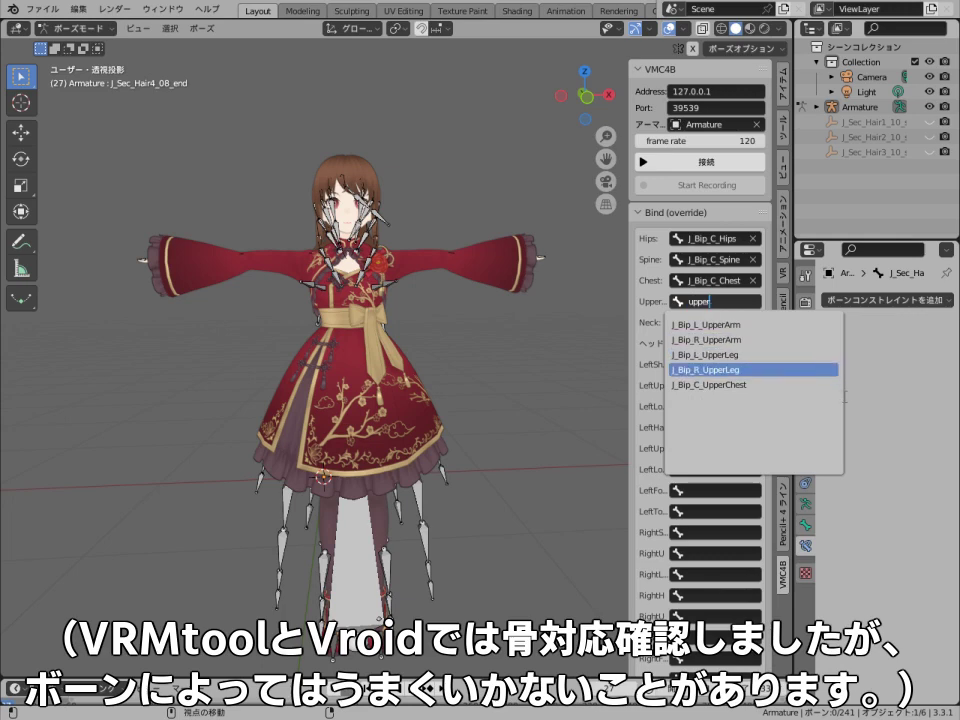
click(720, 384)
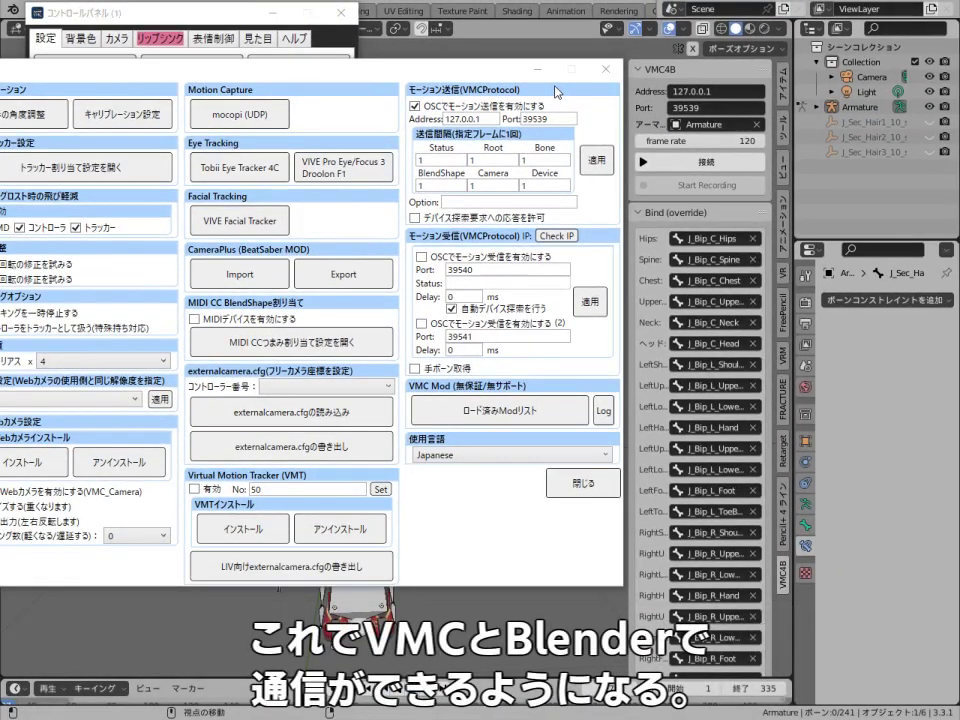
click(538, 71)
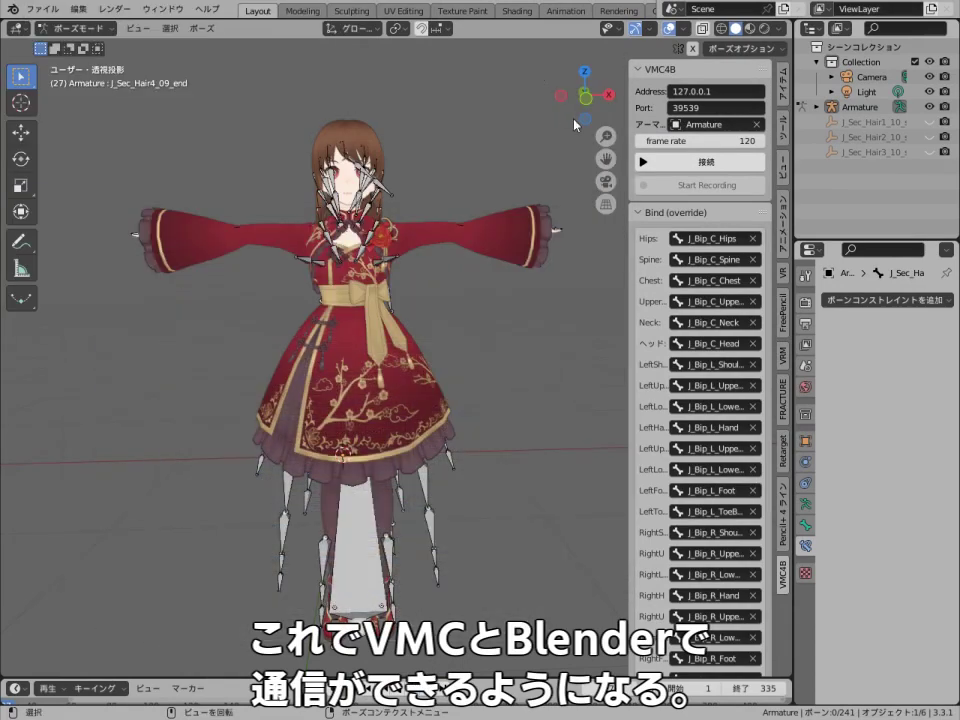
Connect VMC4B with 接続 and start recording the incoming motion.
click(700, 164)
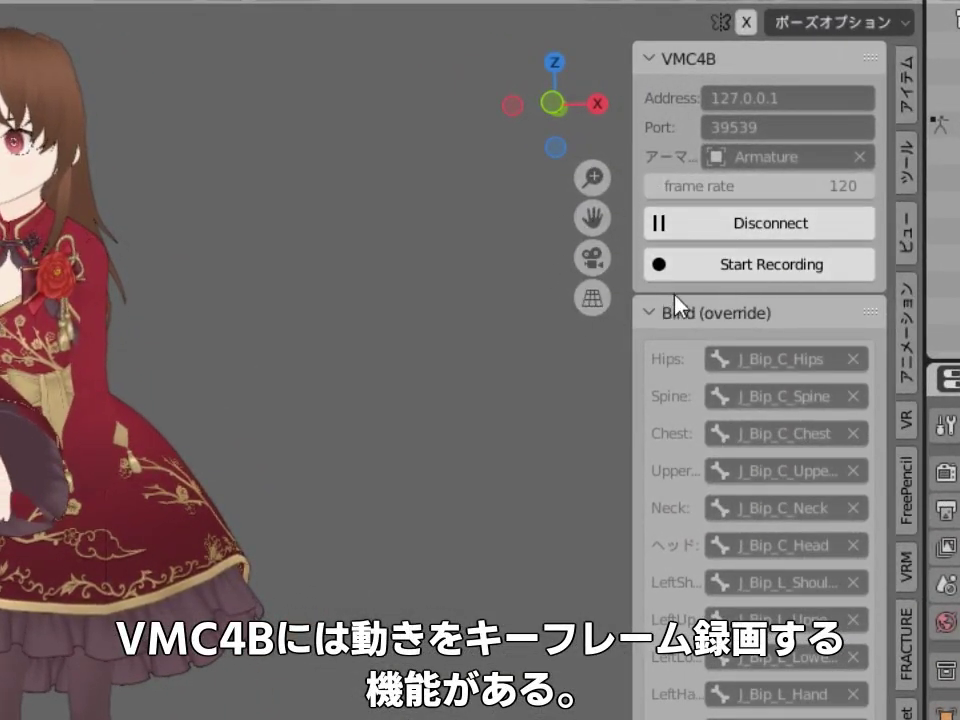
click(793, 272)
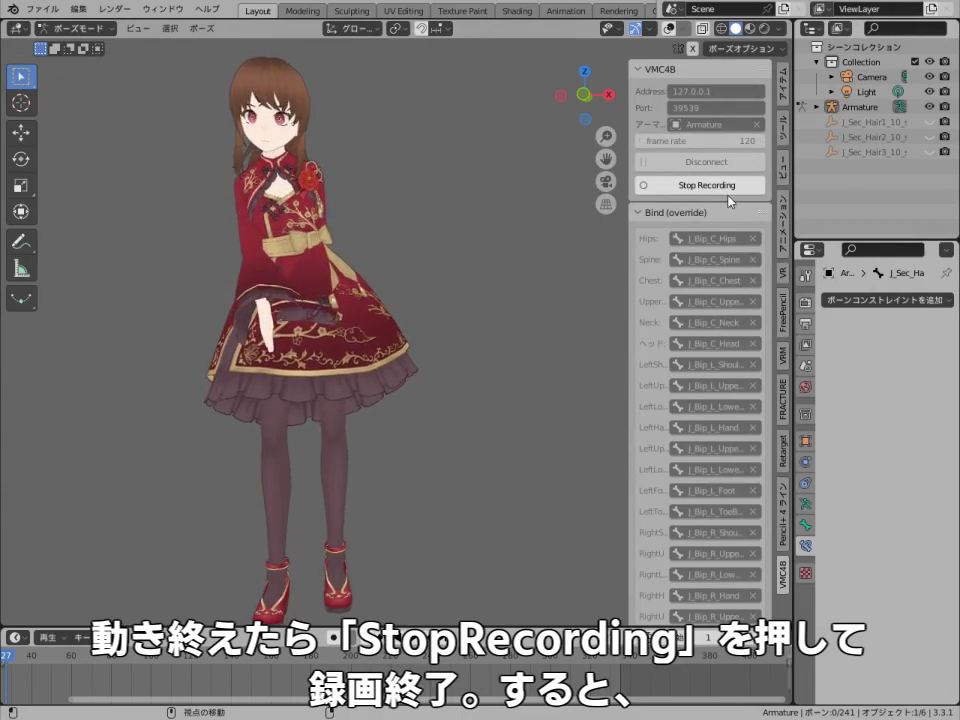
Stop recording, enlarge the timeline, disconnect, and play back the animation while orbiting the view.
click(720, 192)
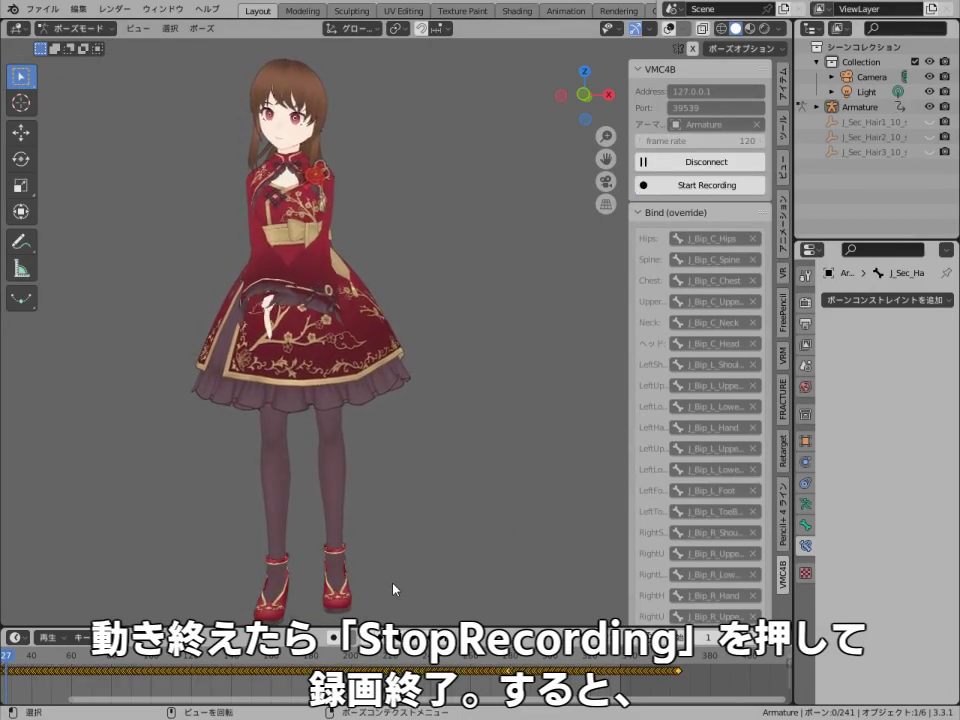
drag(480, 628, 480, 563)
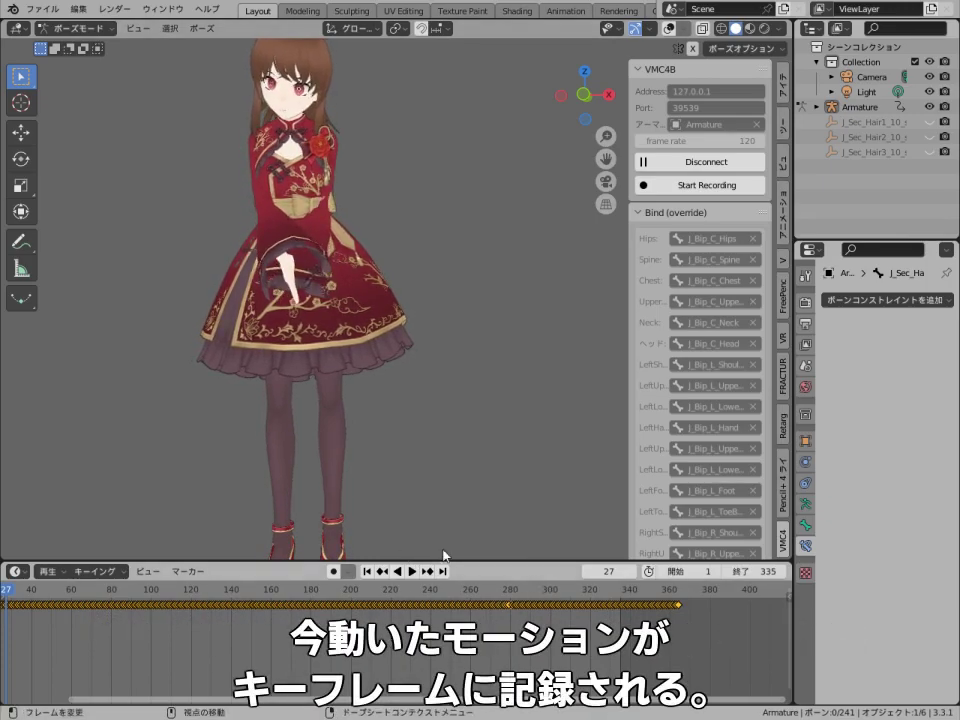
click(662, 162)
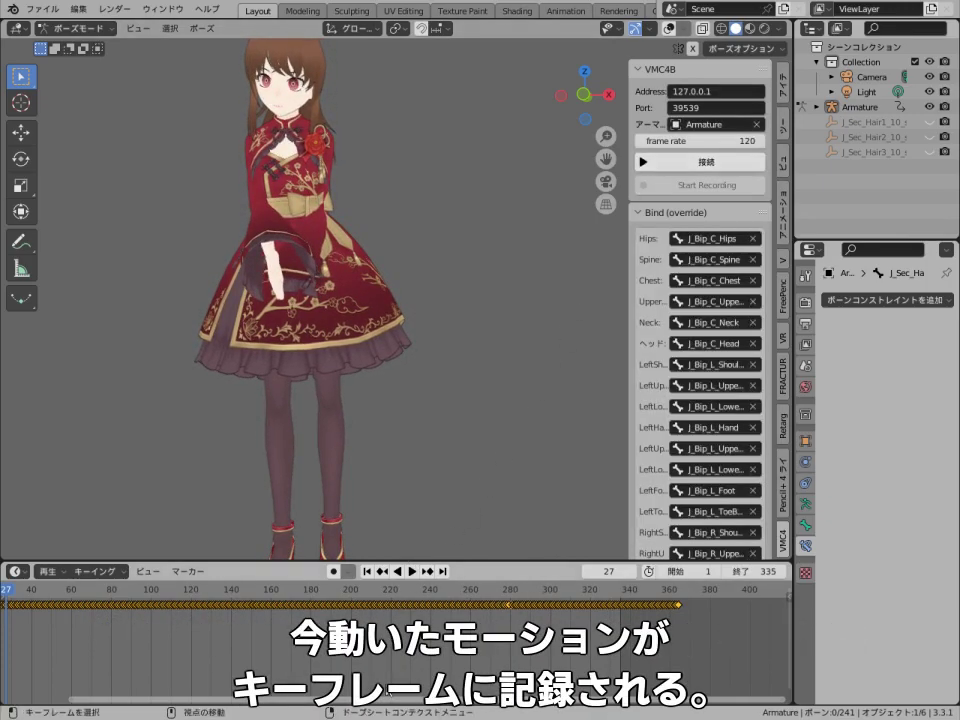
click(410, 572)
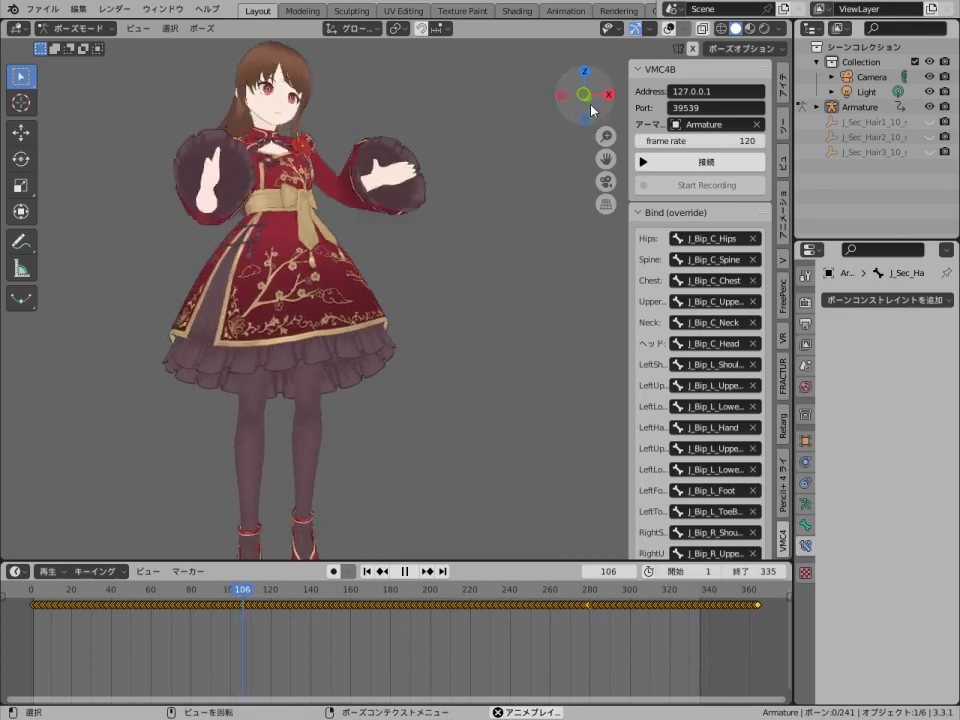
mouse_move(592, 110)
mouse_down()
mouse_move(588, 120)
mouse_move(528, 92)
mouse_move(557, 160)
mouse_up()
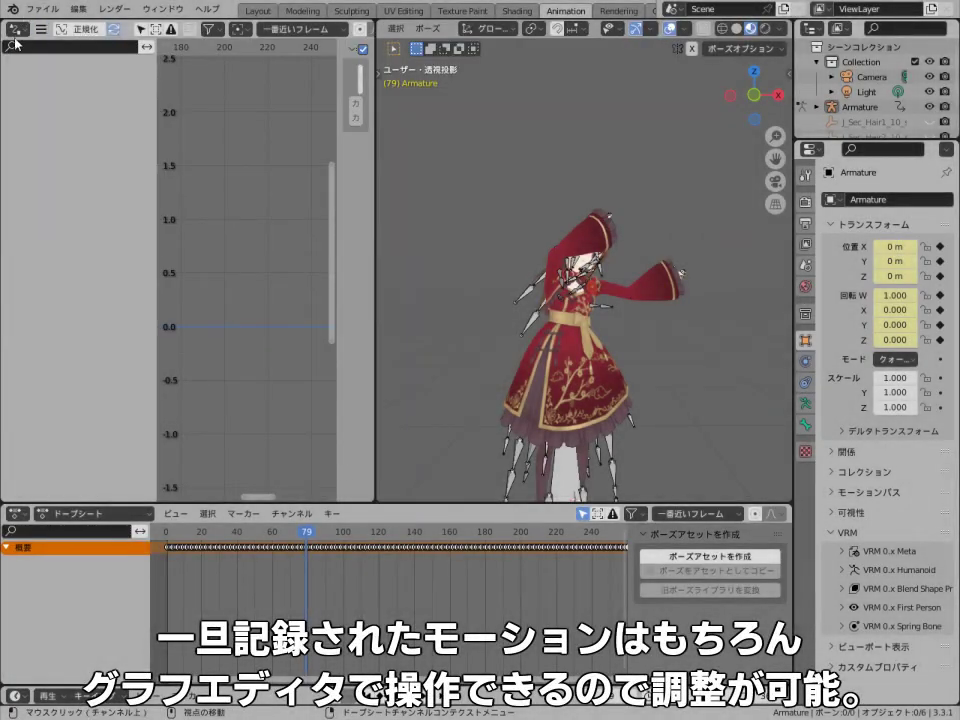
In the Graph Editor, shift the J_Bip_C_Head rotation curve slightly and check frame 60.
click(17, 29)
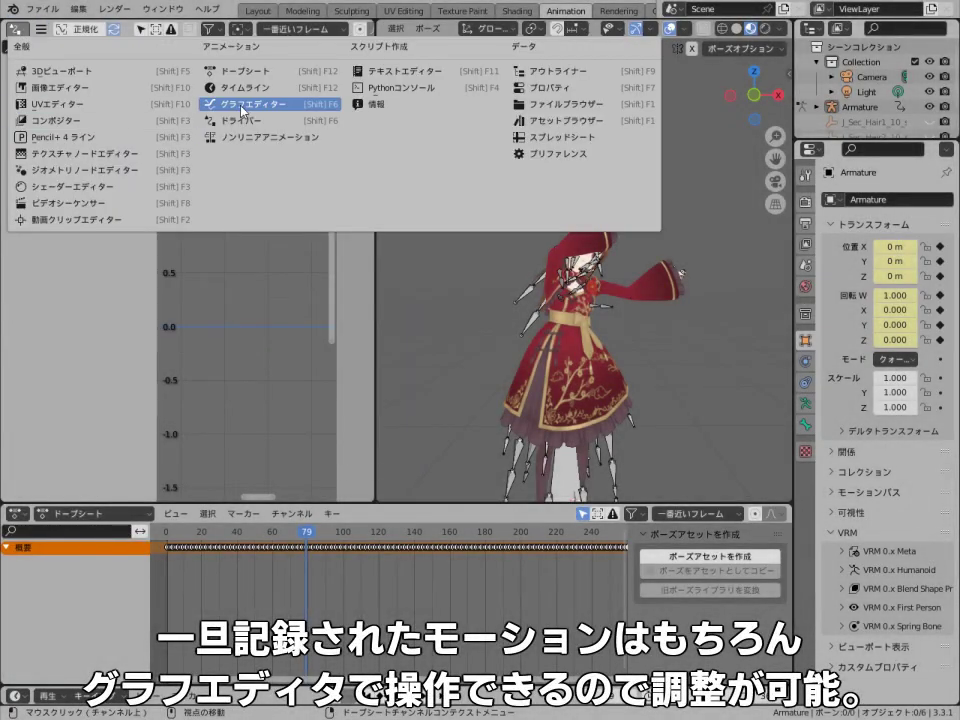
click(243, 111)
key(a)
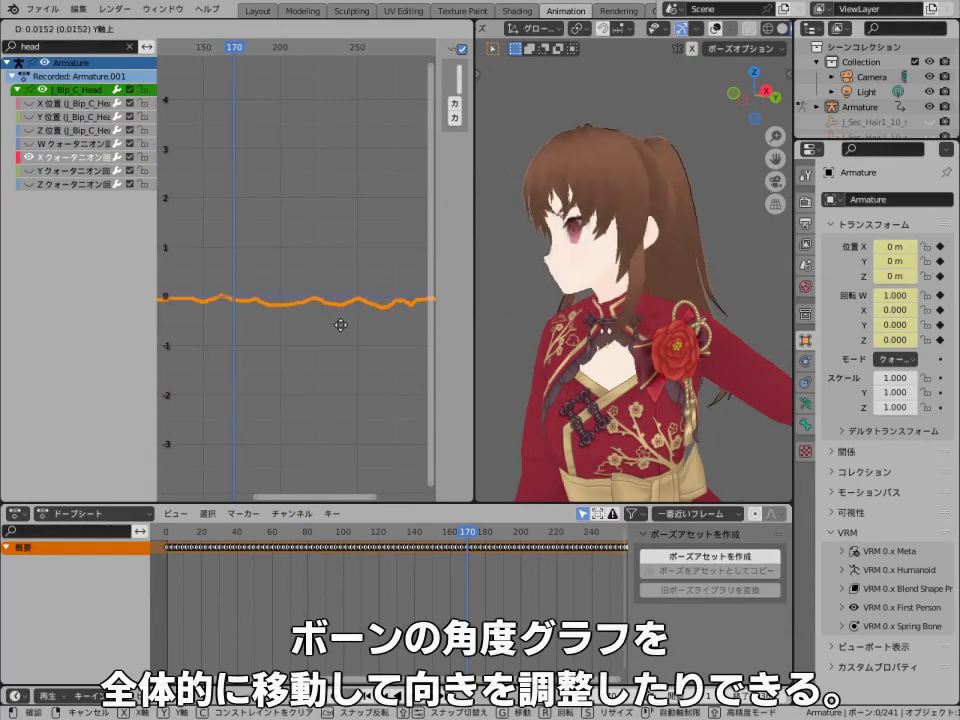
click(340, 325)
drag(253, 533, 275, 541)
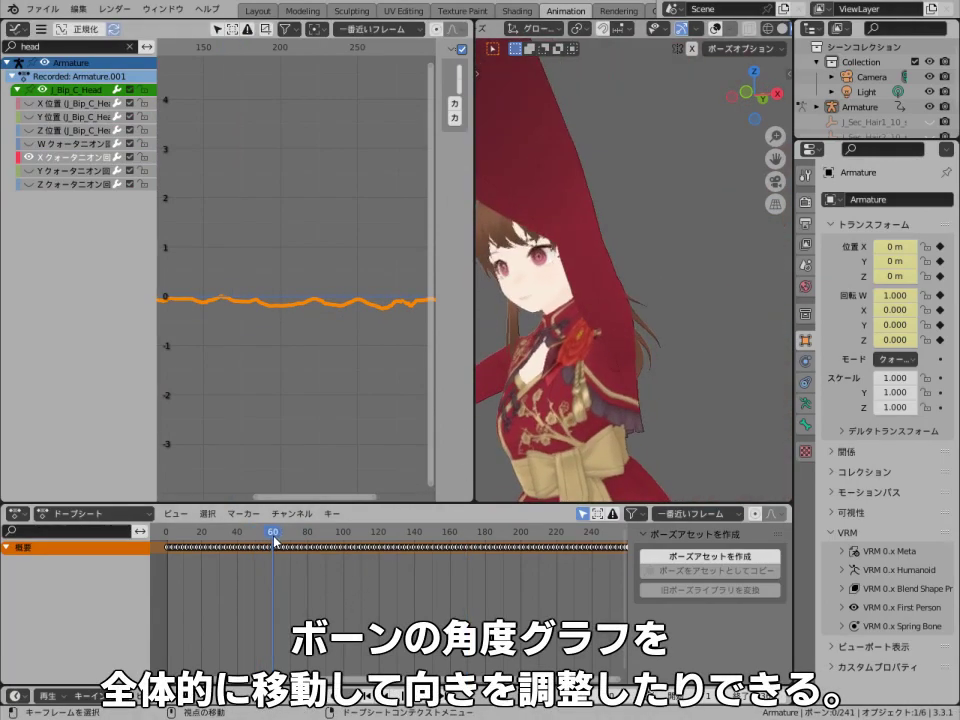
scroll(519, 247, down, 3)
scroll(516, 235, down, 3)
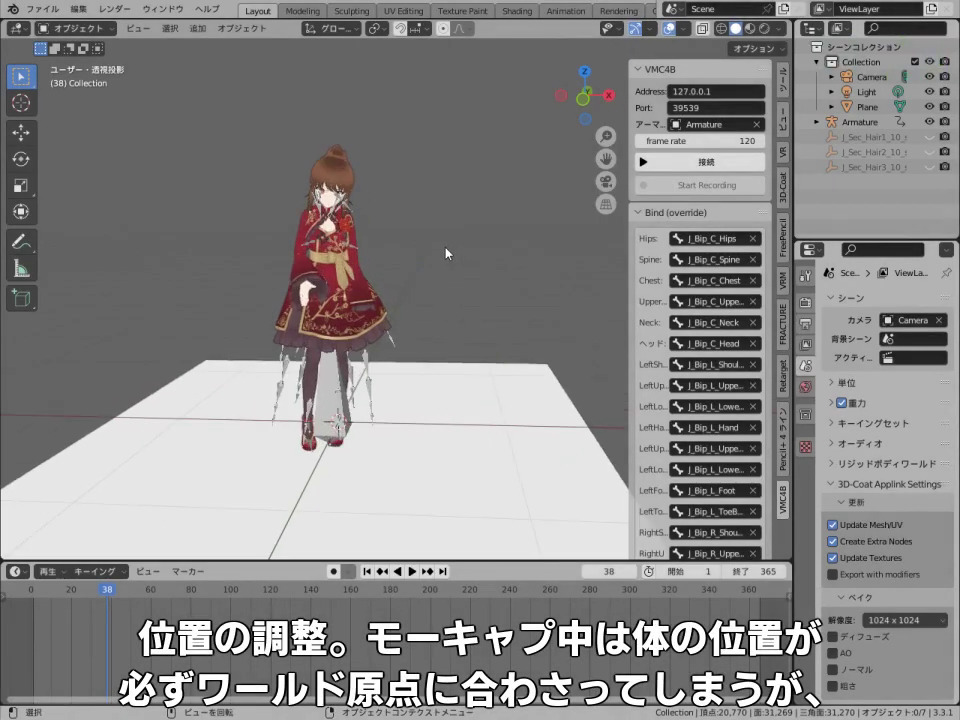
Add a cube empty and scale it to 0.485.
key(shift+a)
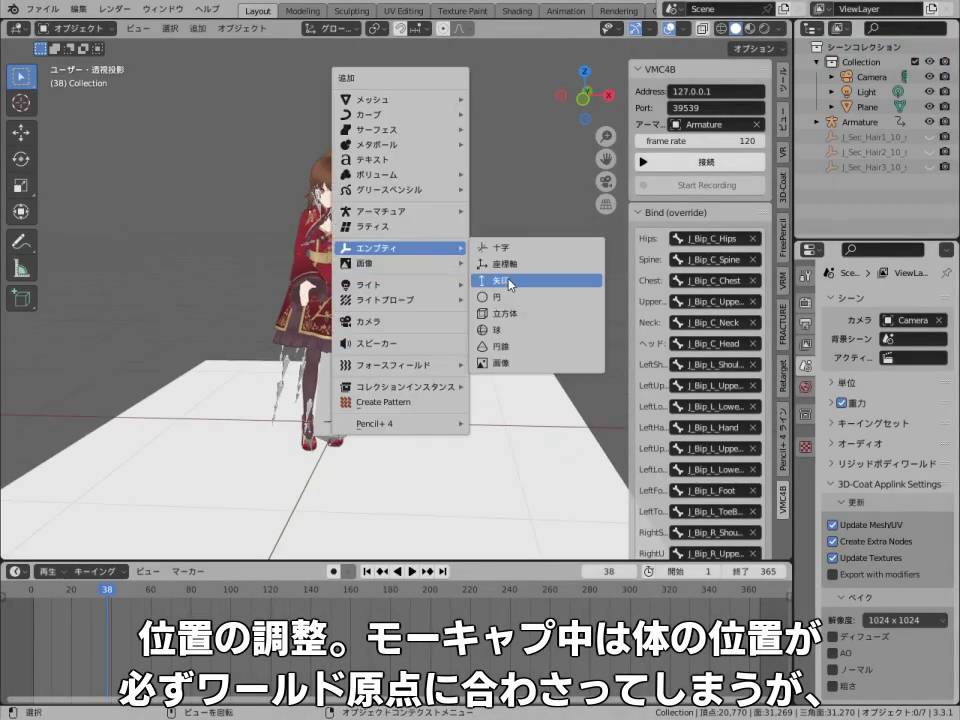
click(511, 314)
key(s)
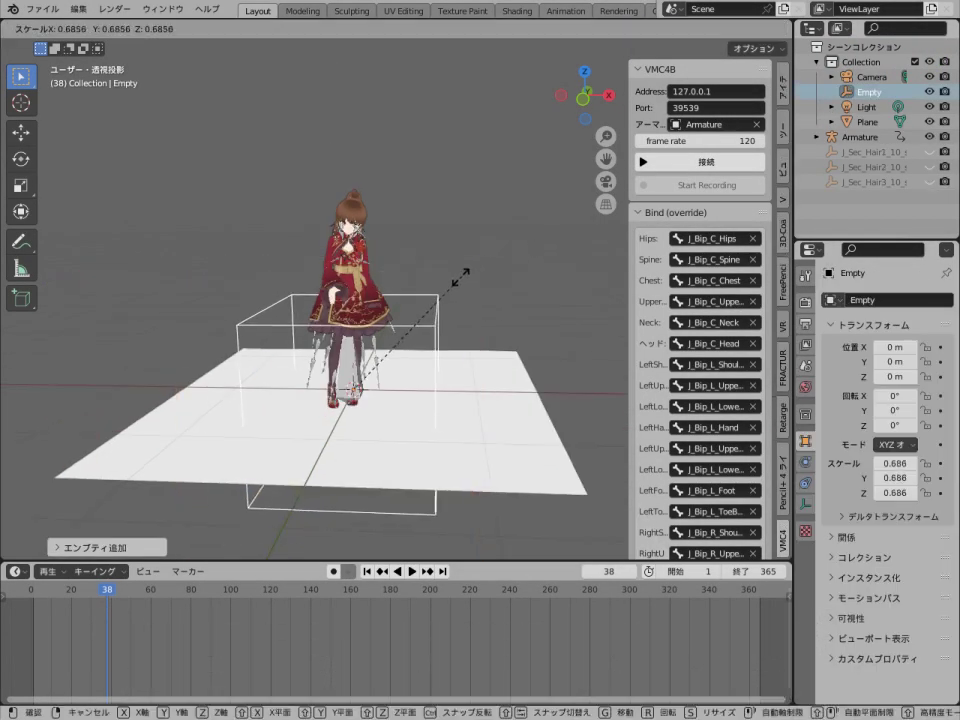
click(422, 307)
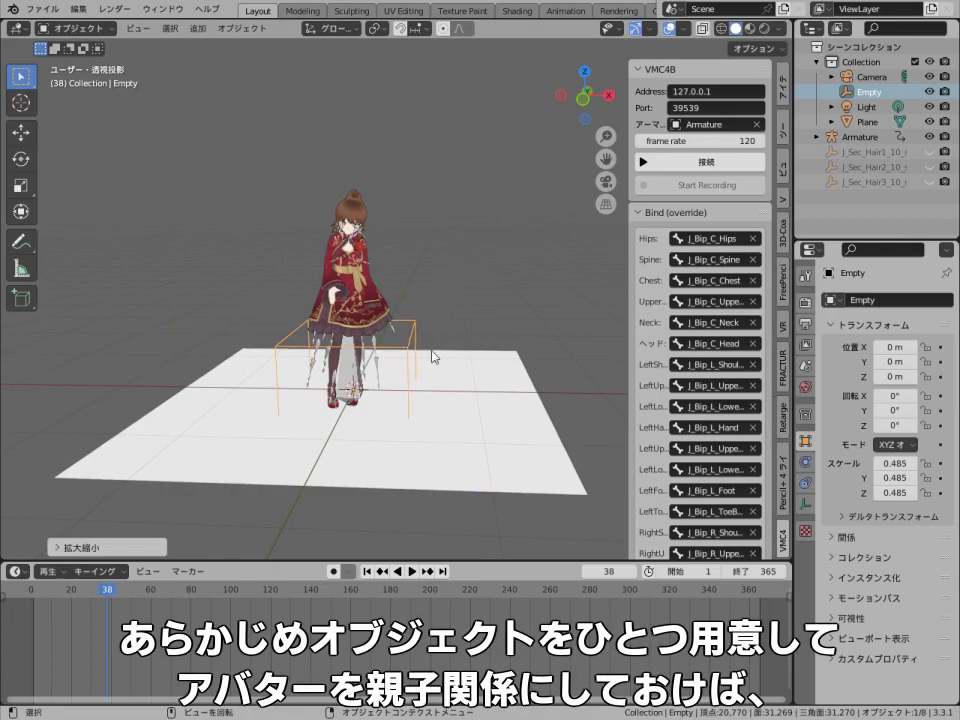
scroll(433, 356, up, 2)
Parent the avatar's armature to the cube empty with Ctrl+P > Object.
click(277, 272)
click(366, 370)
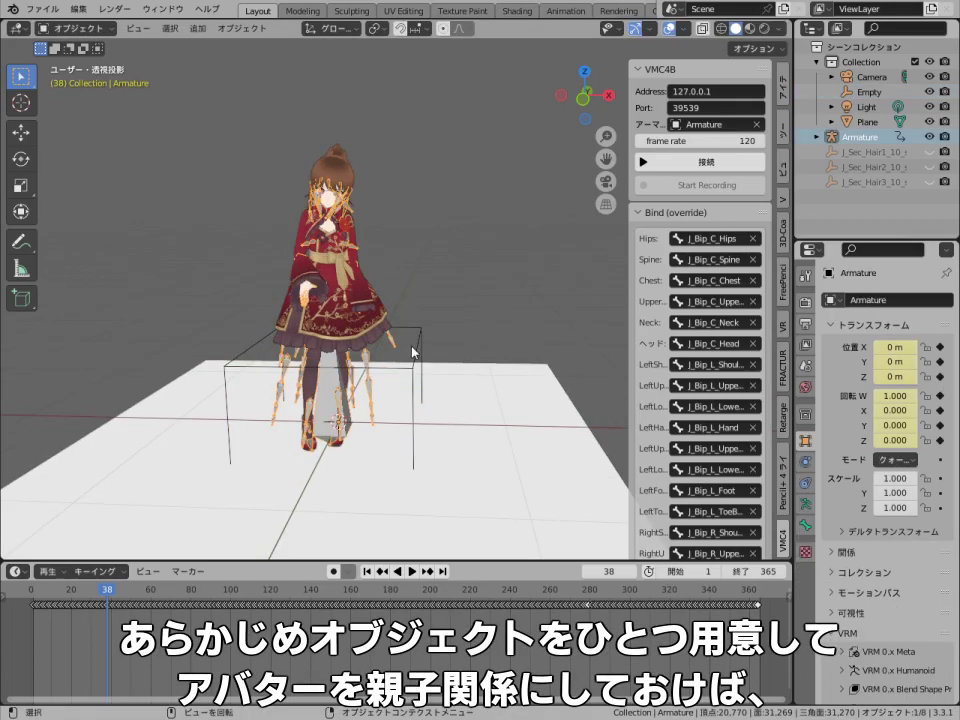
shift+click(413, 351)
key(ctrl+p)
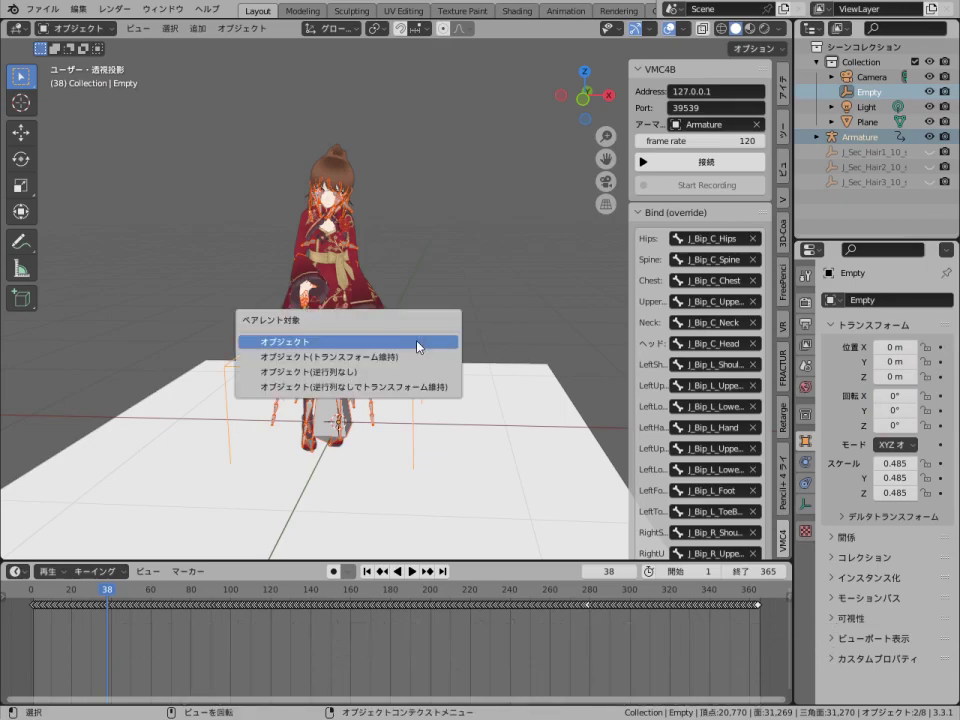
click(417, 347)
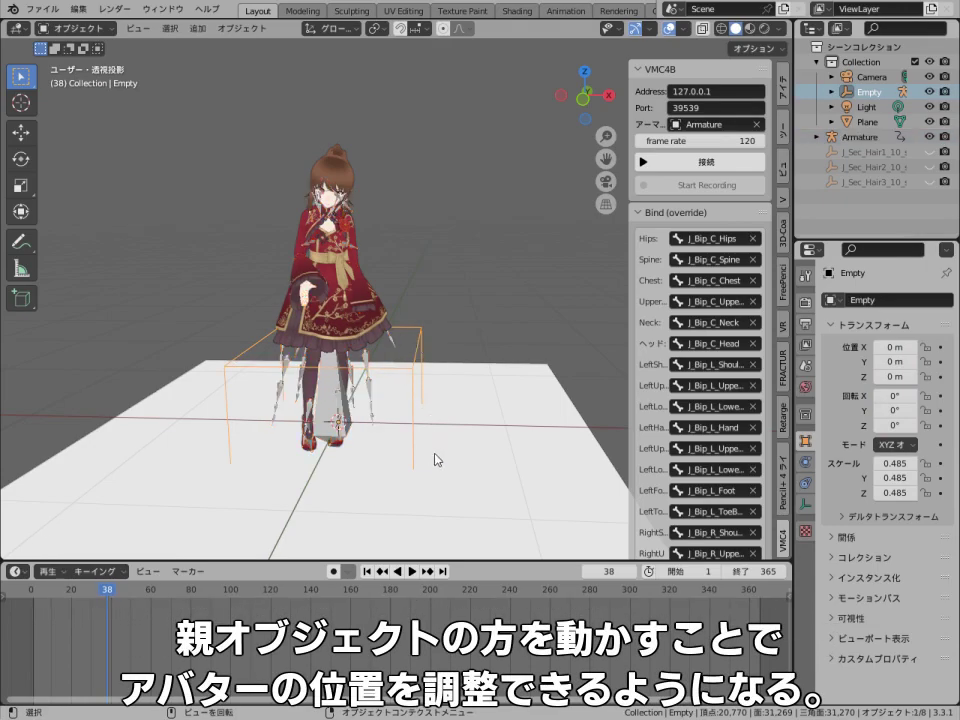
Move the empty along X to 1.926 m and reconnect the live VMC4B motion stream.
scroll(436, 460, down, 3)
key(g)
key(Escape)
scroll(524, 377, down, 1)
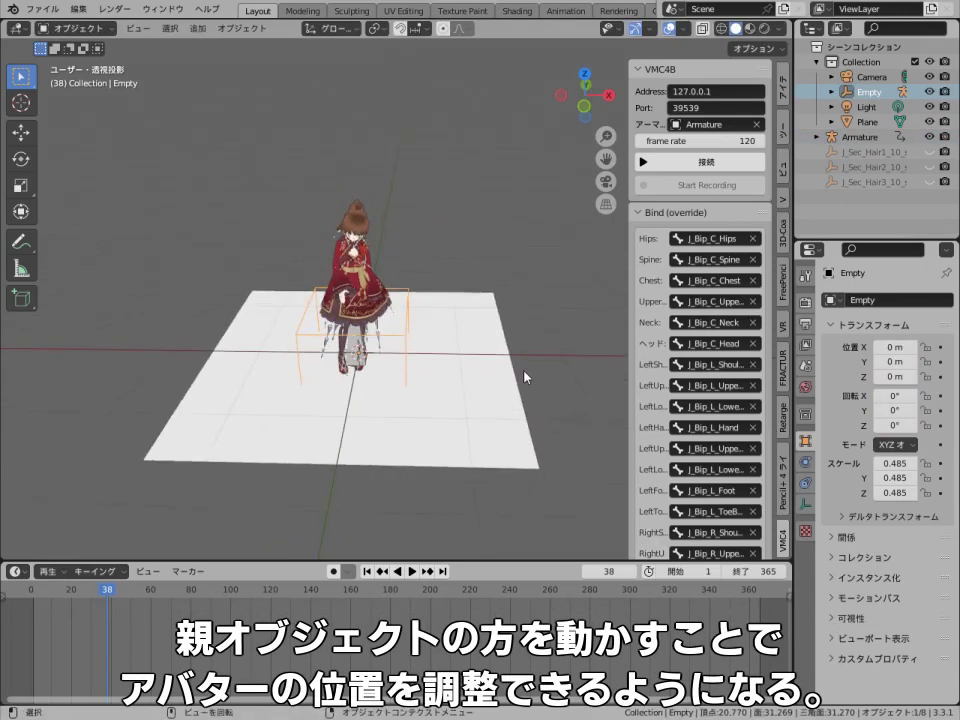
key(g)
key(x)
click(632, 276)
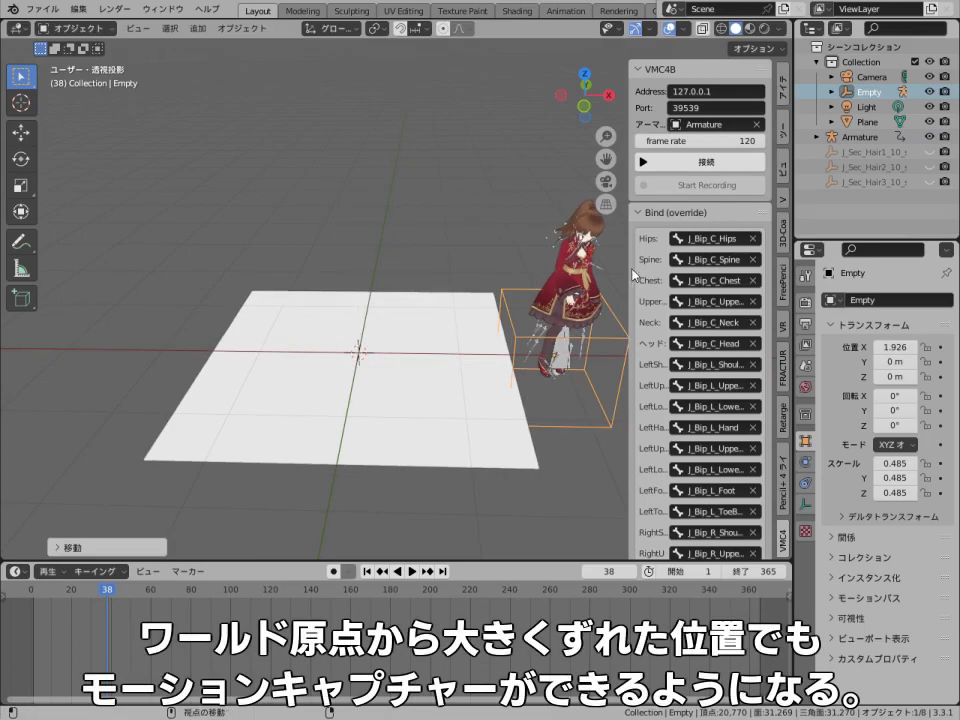
click(689, 164)
middle_drag(515, 298, 525, 233)
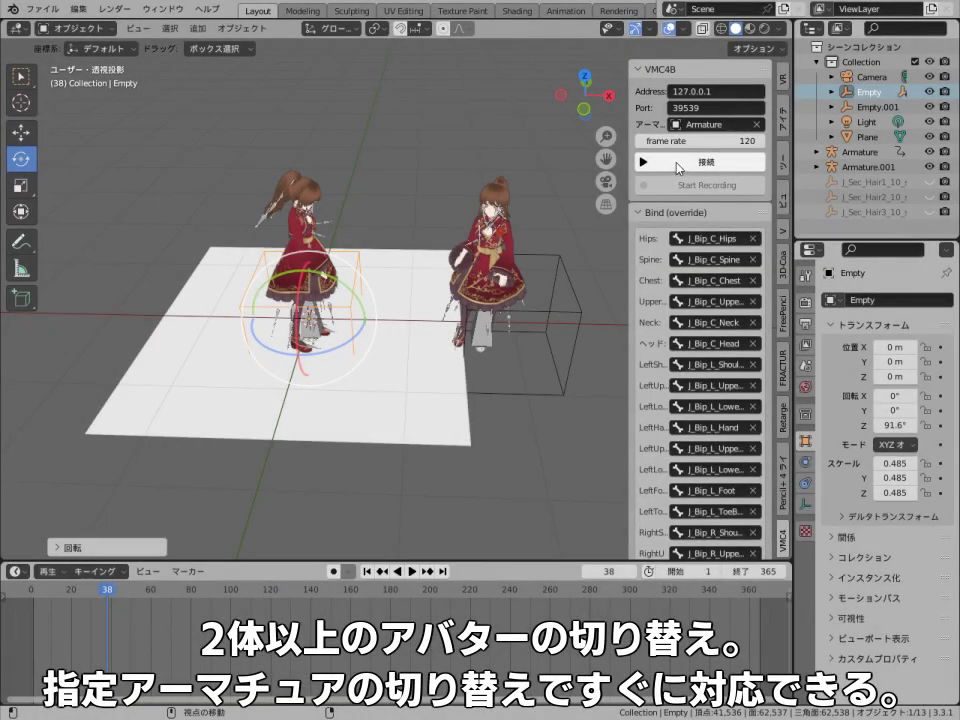
Switch VMC4B's target armature to Armature.001, connect, and start recording its motion.
click(678, 166)
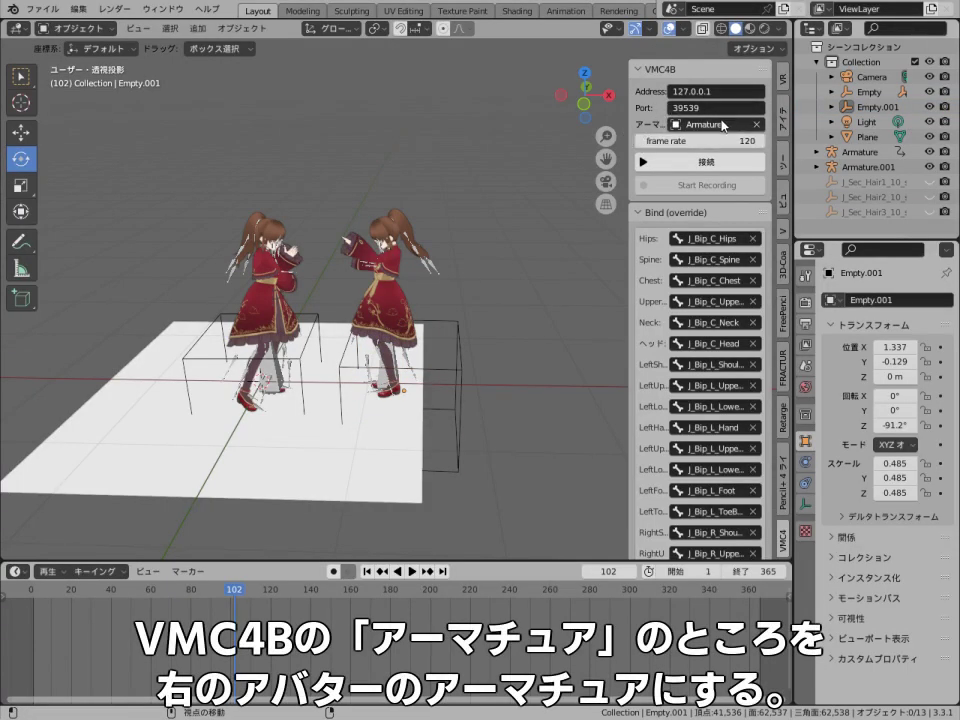
click(715, 126)
click(712, 163)
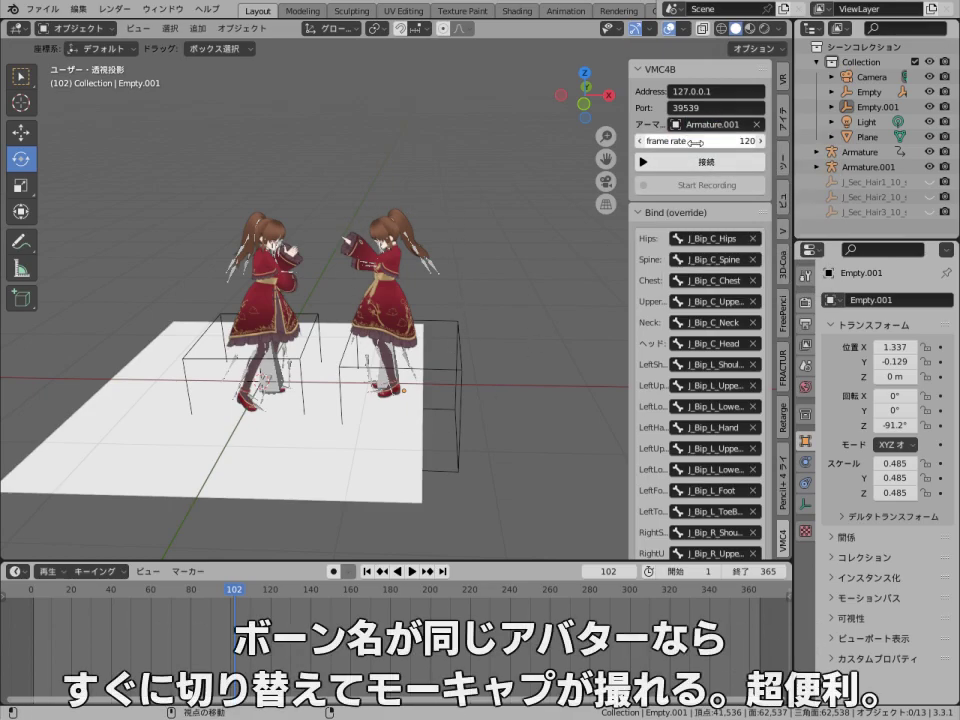
click(690, 162)
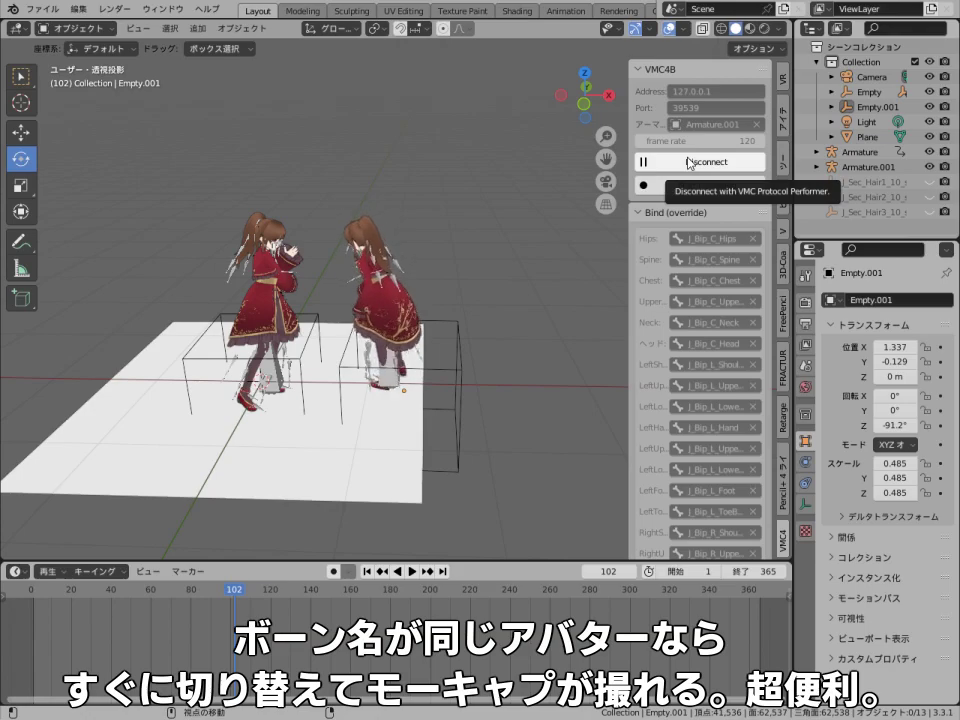
click(695, 188)
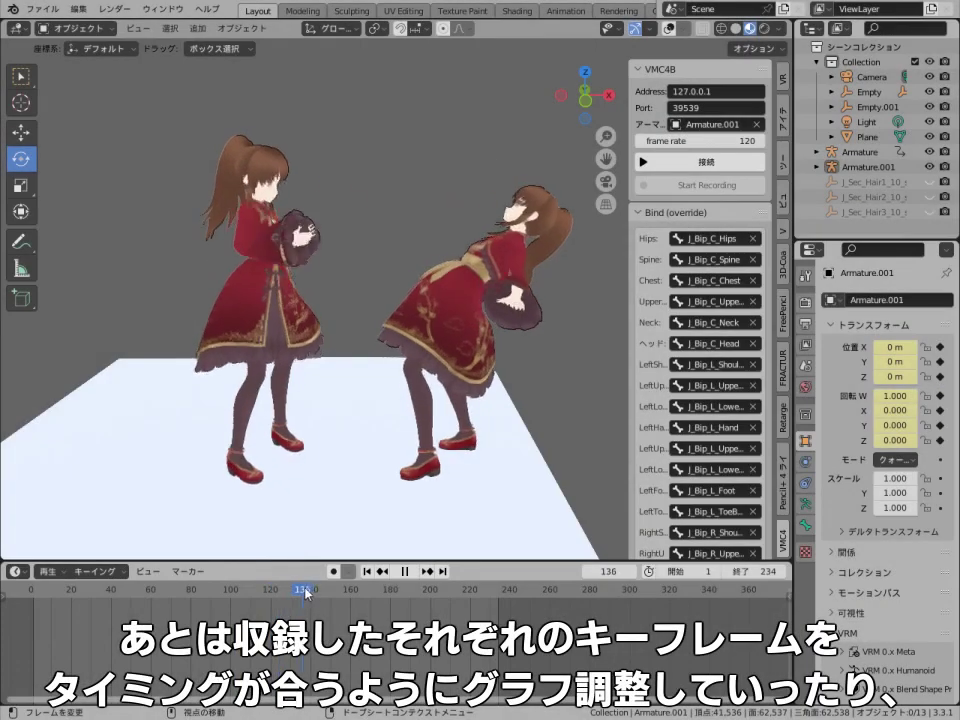
Compare both avatars on the timeline, then box-select Armature.001's later keys in the Graph Editor.
mouse_move(307, 594)
mouse_down()
mouse_move(325, 591)
mouse_move(268, 589)
mouse_move(292, 592)
mouse_up()
click(560, 11)
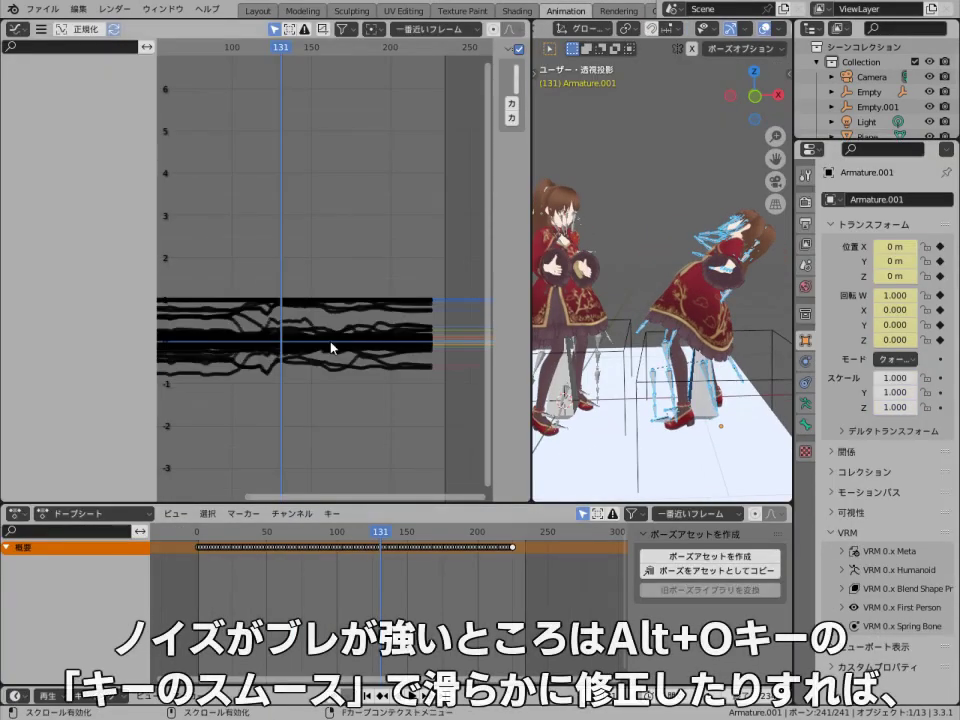
middle_drag(331, 347, 399, 389)
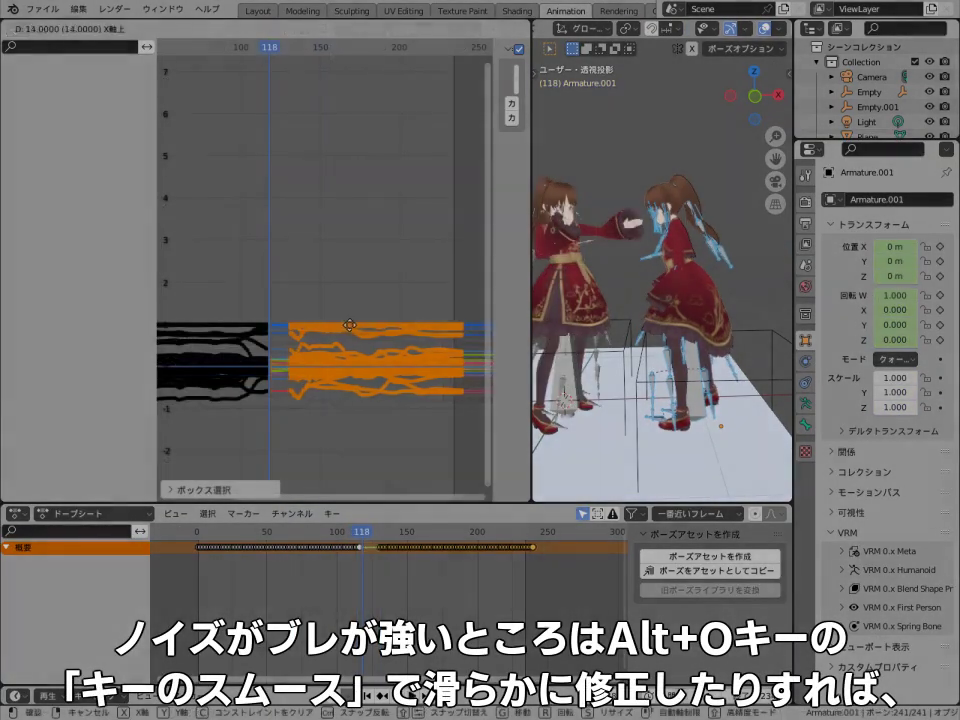